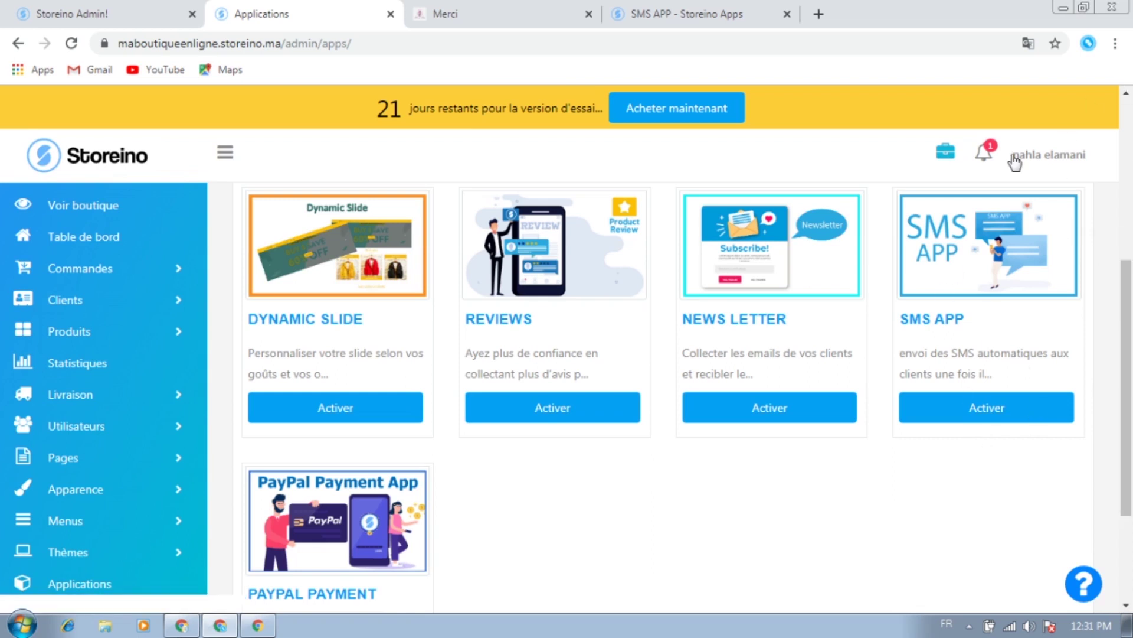
# Activate the SMS APP on the Applications page and check that its card now shows Désactiver
pyautogui.click(995, 413)
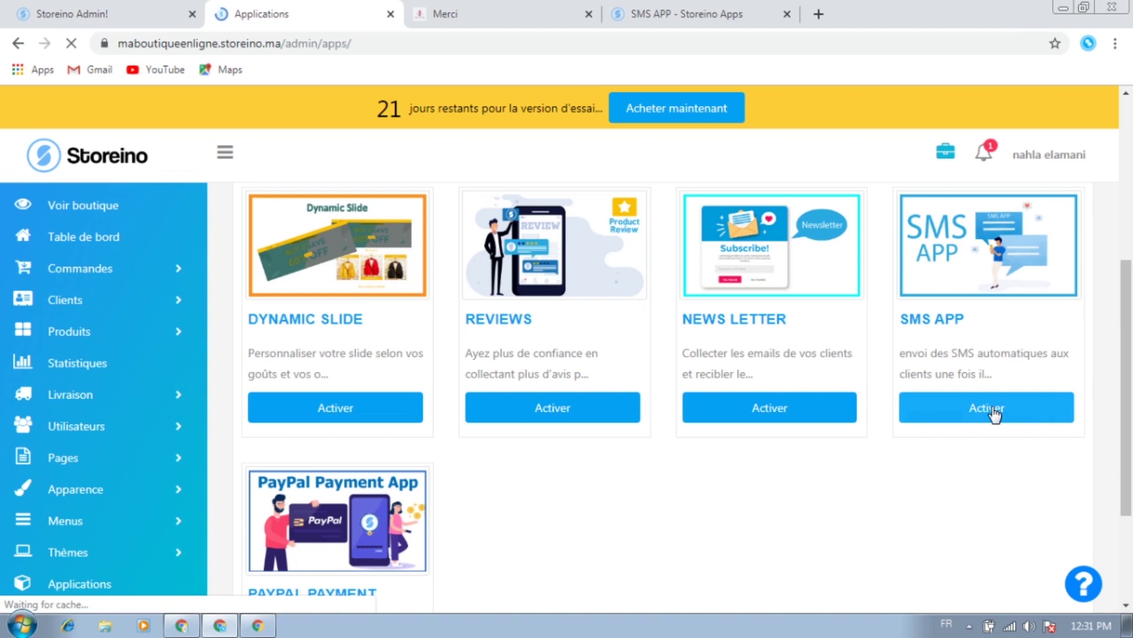
pyautogui.scroll(-4, 1005, 471)
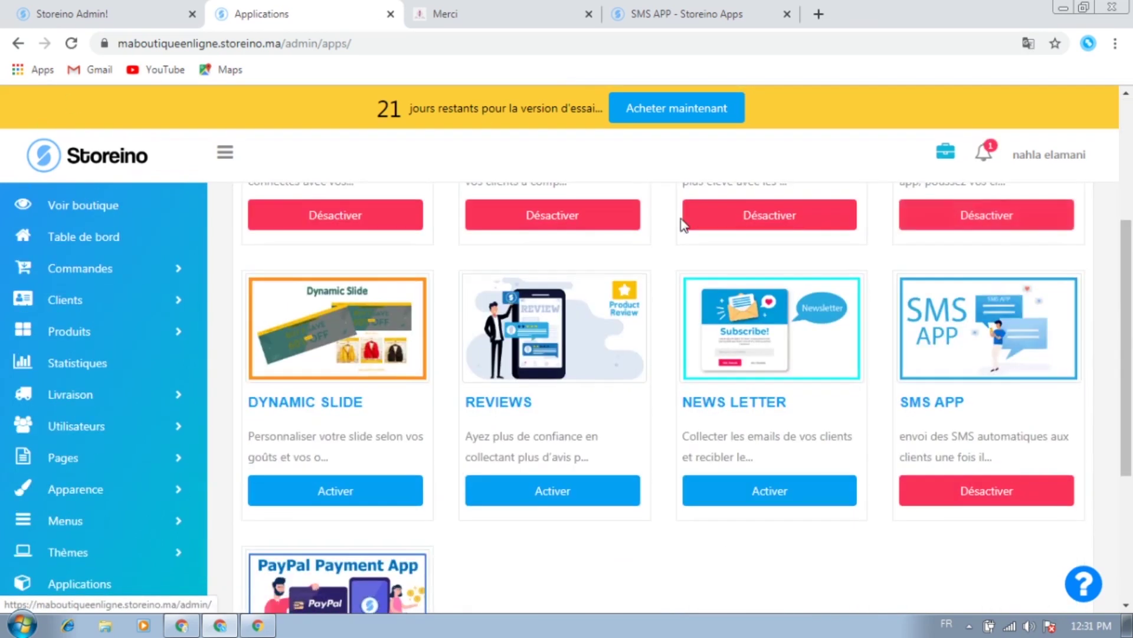
pyautogui.scroll(-3, 753, 418)
pyautogui.scroll(1, 986, 468)
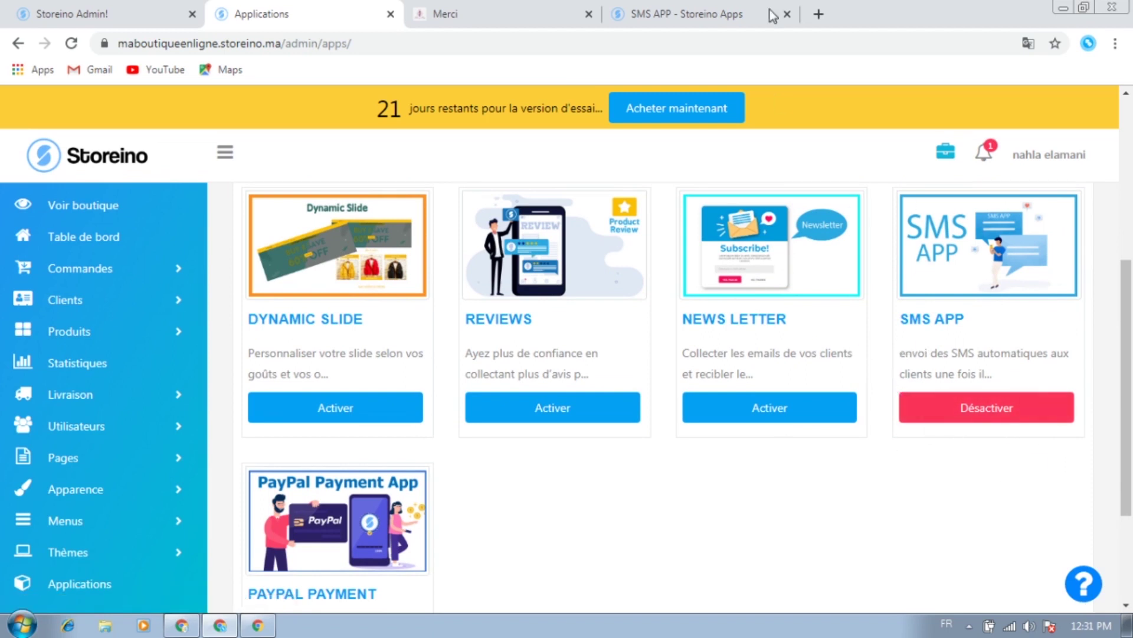
# Review the SMS APP store page's 500SMS, 1000SMS and 2000SMS packs priced 25, 49 and 88 USD
pyautogui.click(718, 12)
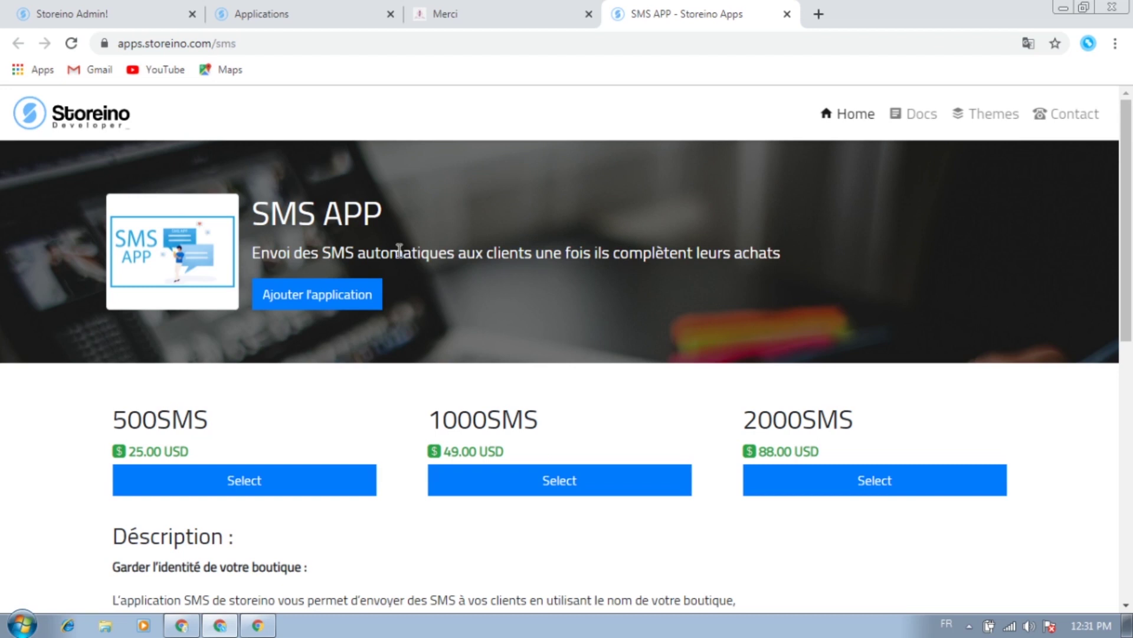
pyautogui.scroll(-5, 476, 450)
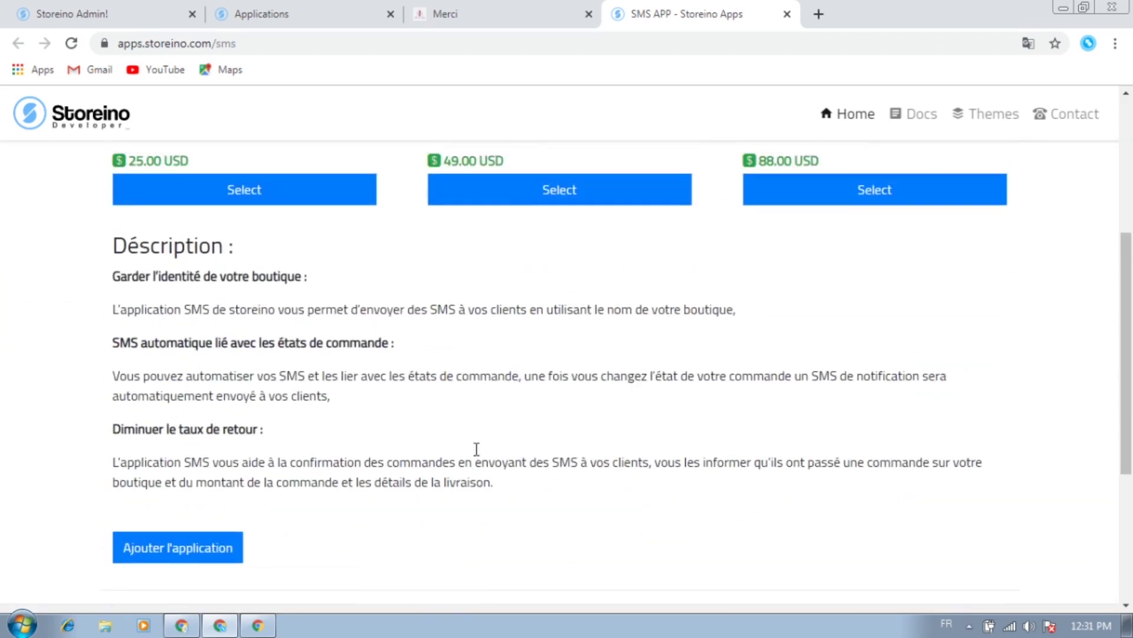
pyautogui.scroll(5, 476, 451)
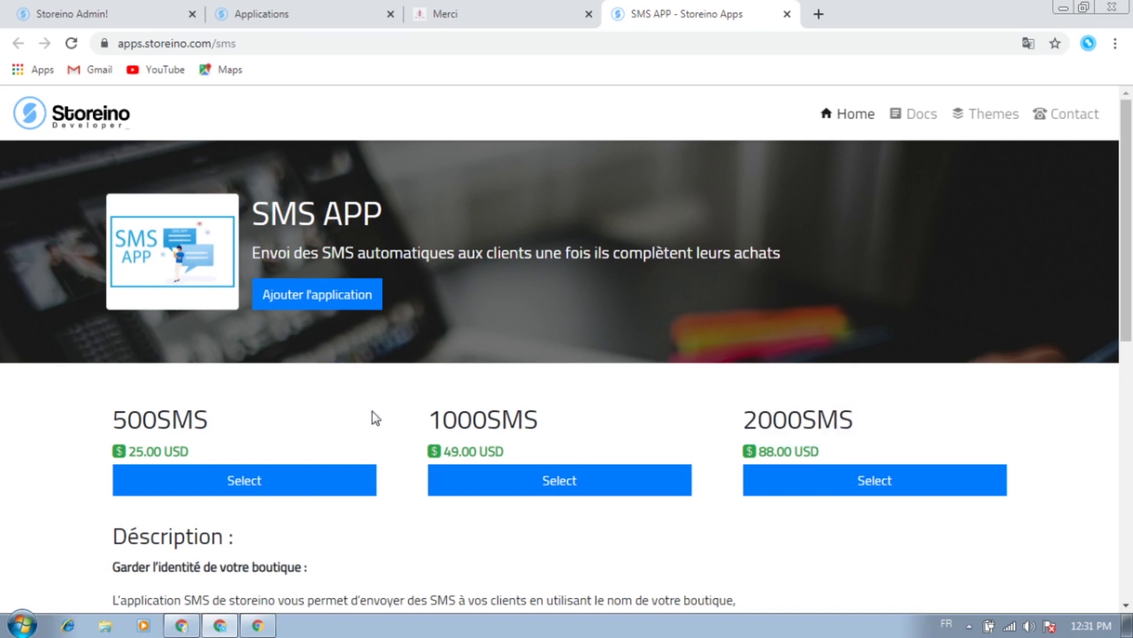
pyautogui.doubleClick(140, 419)
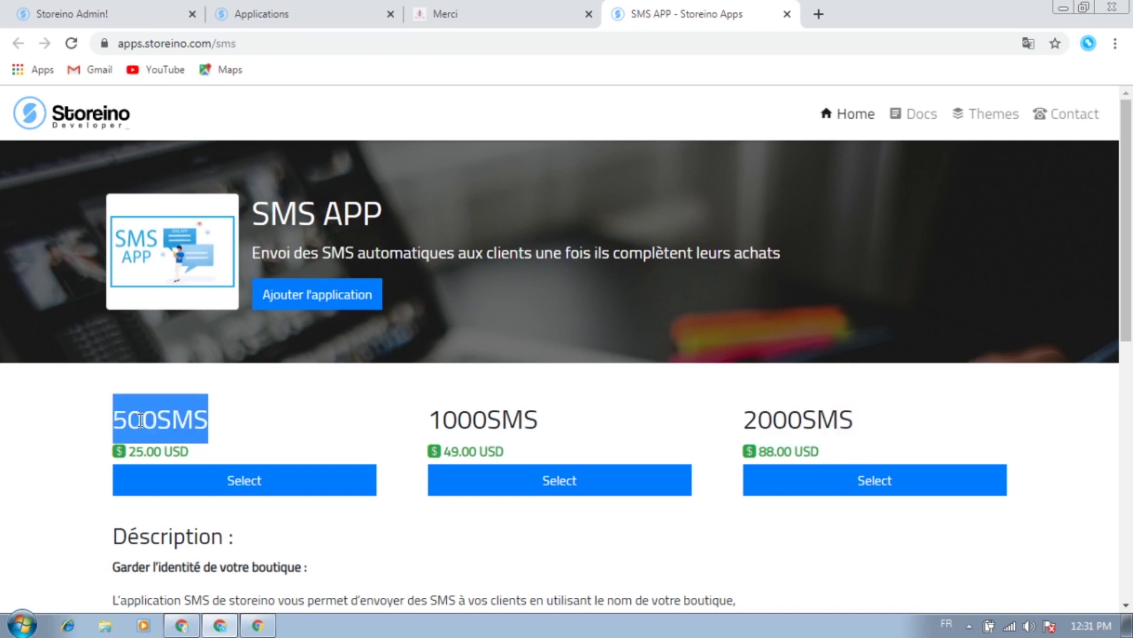
pyautogui.doubleClick(509, 421)
pyautogui.doubleClick(798, 419)
pyautogui.click(687, 423)
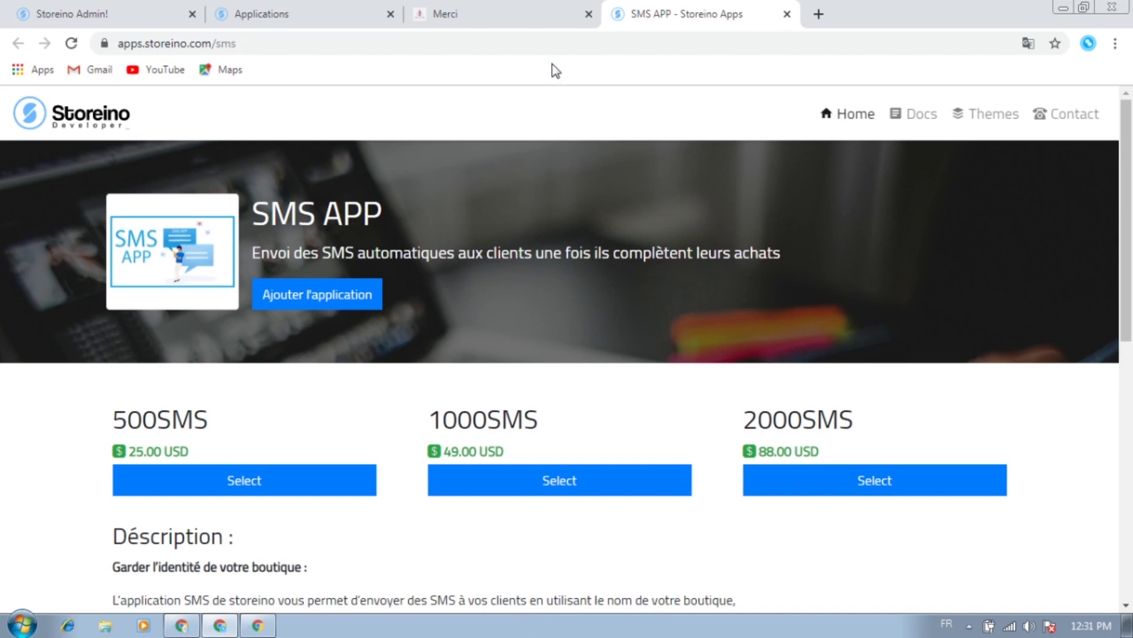
# Go back to Applications and open the SMS APP's List des SMS with its nine order-status templates
pyautogui.click(265, 9)
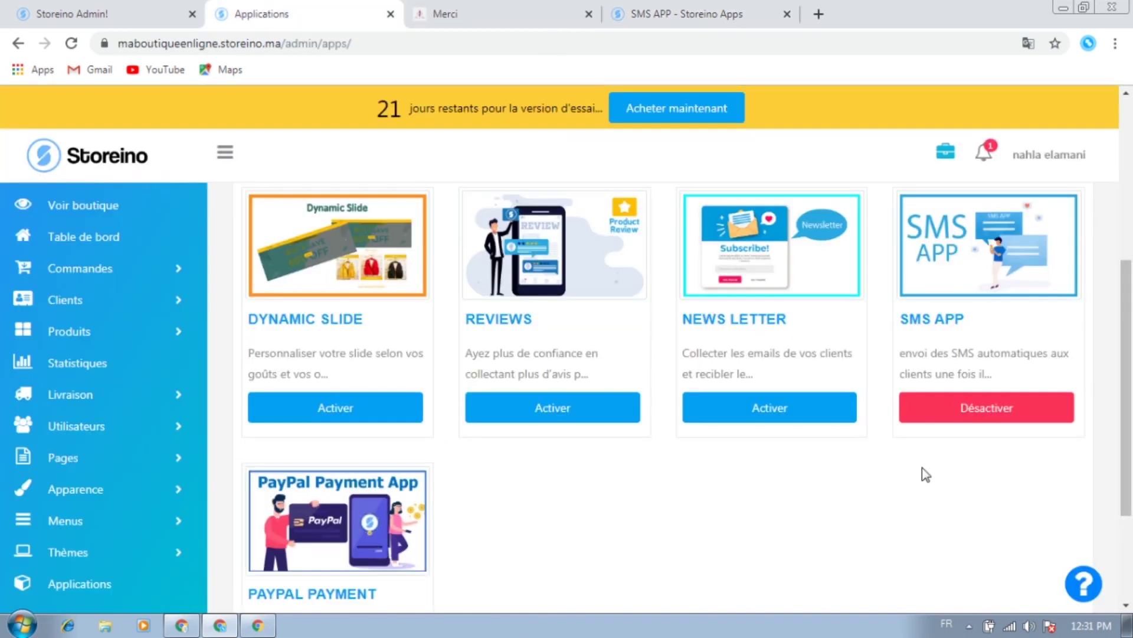
pyautogui.click(930, 329)
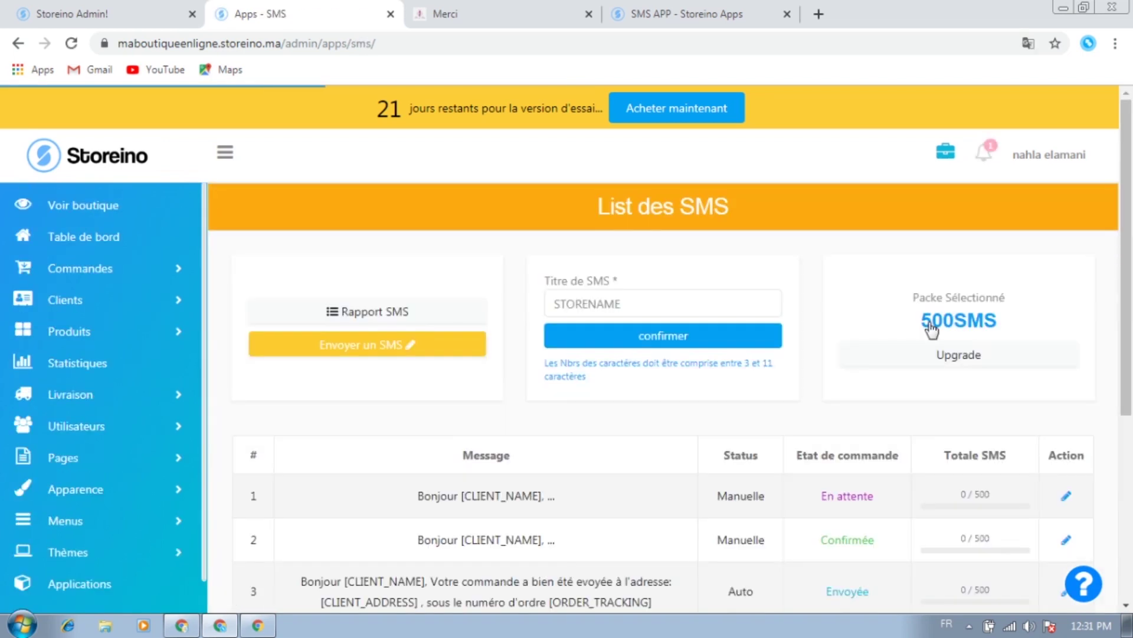
pyautogui.scroll(-5, 770, 470)
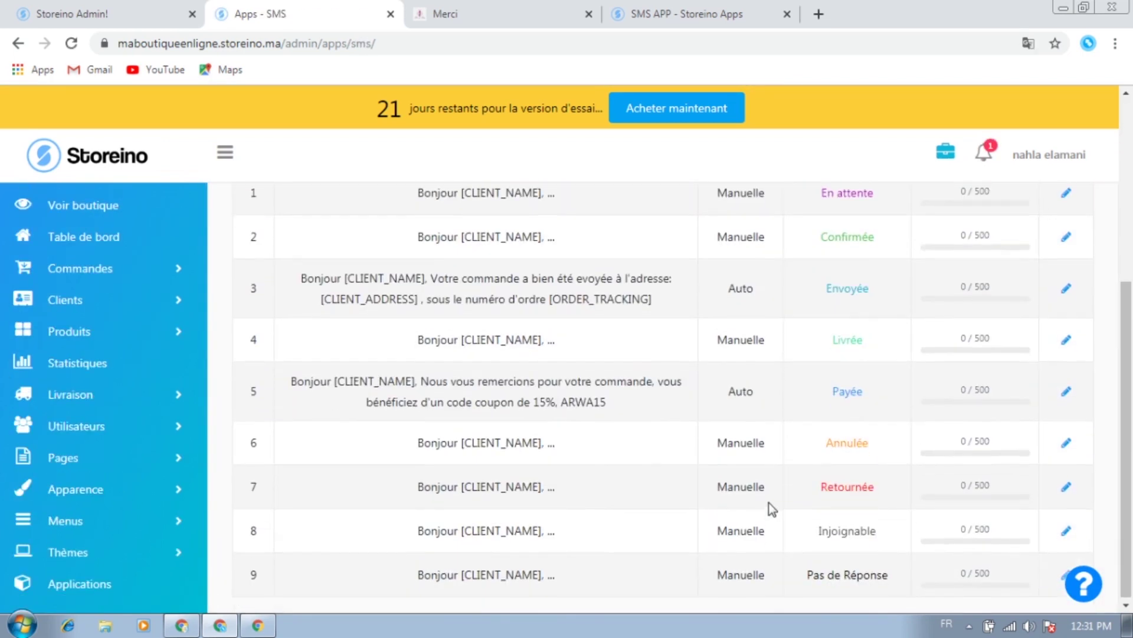
pyautogui.scroll(5, 770, 503)
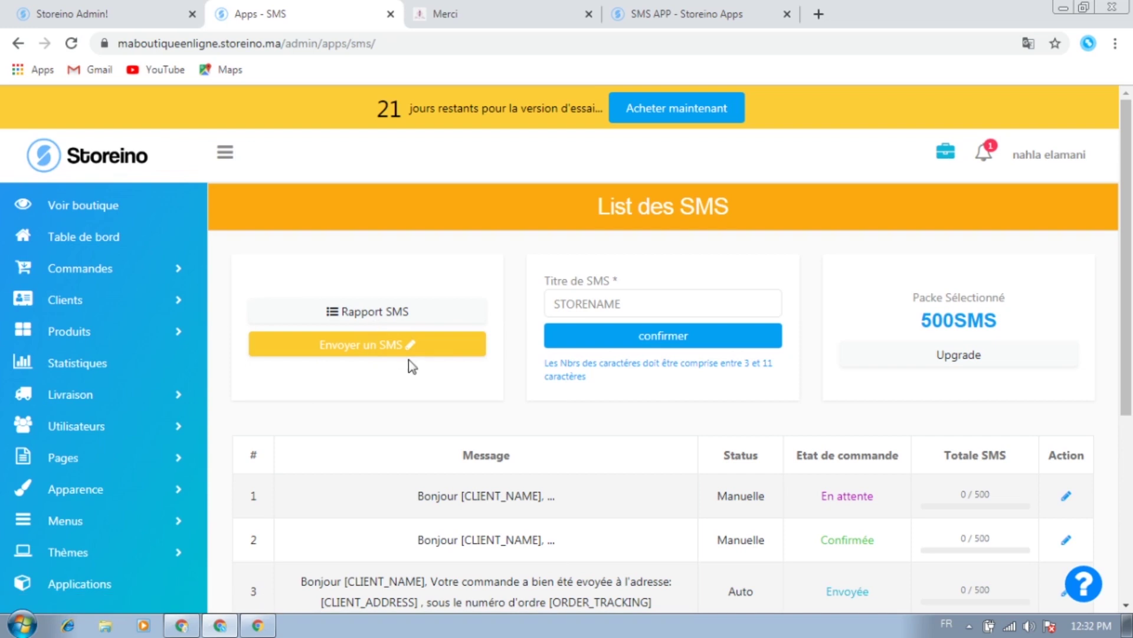
# Replace the SMS title STORENAME with 'trendy girl', confirm it, and check the selected 500SMS pack
pyautogui.doubleClick(607, 302)
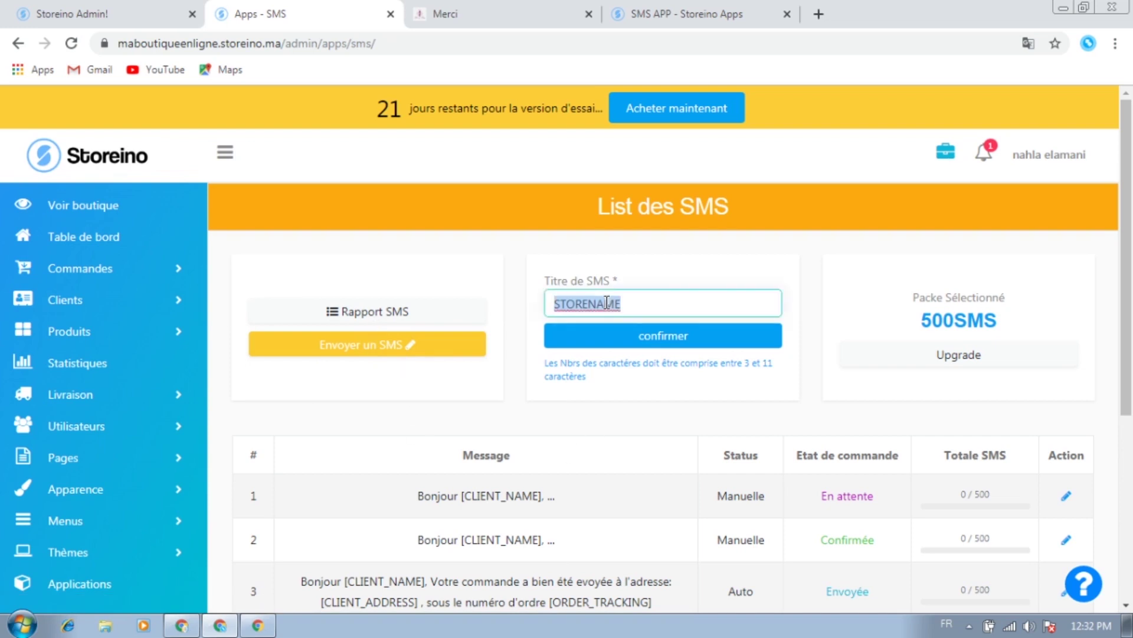
pyautogui.write('tr')
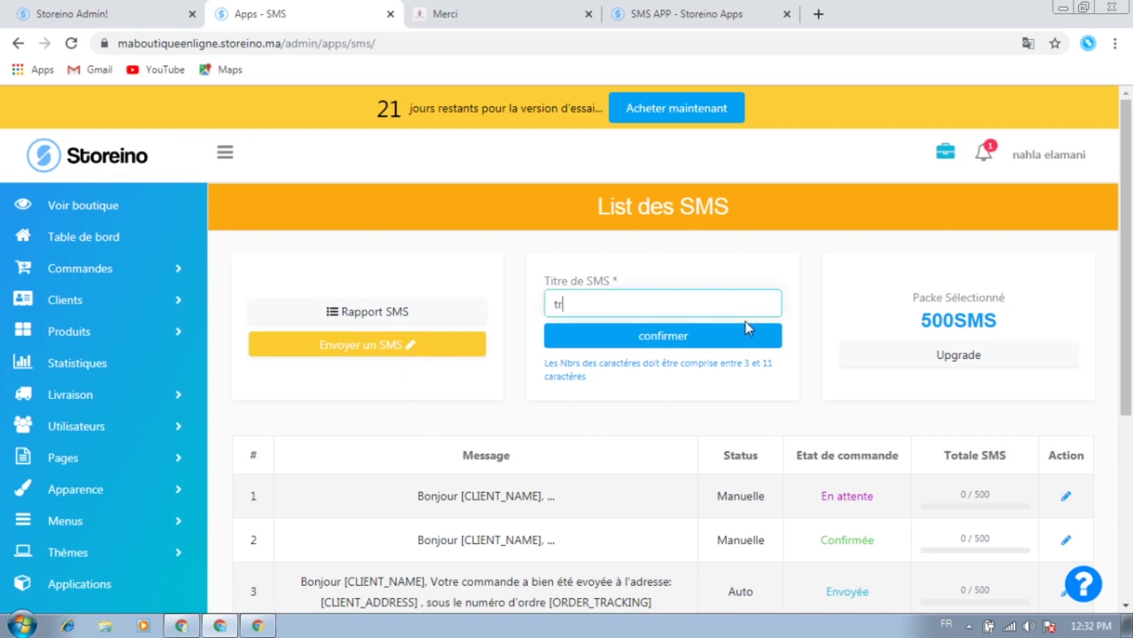
pyautogui.write('endy girl')
pyautogui.click(686, 343)
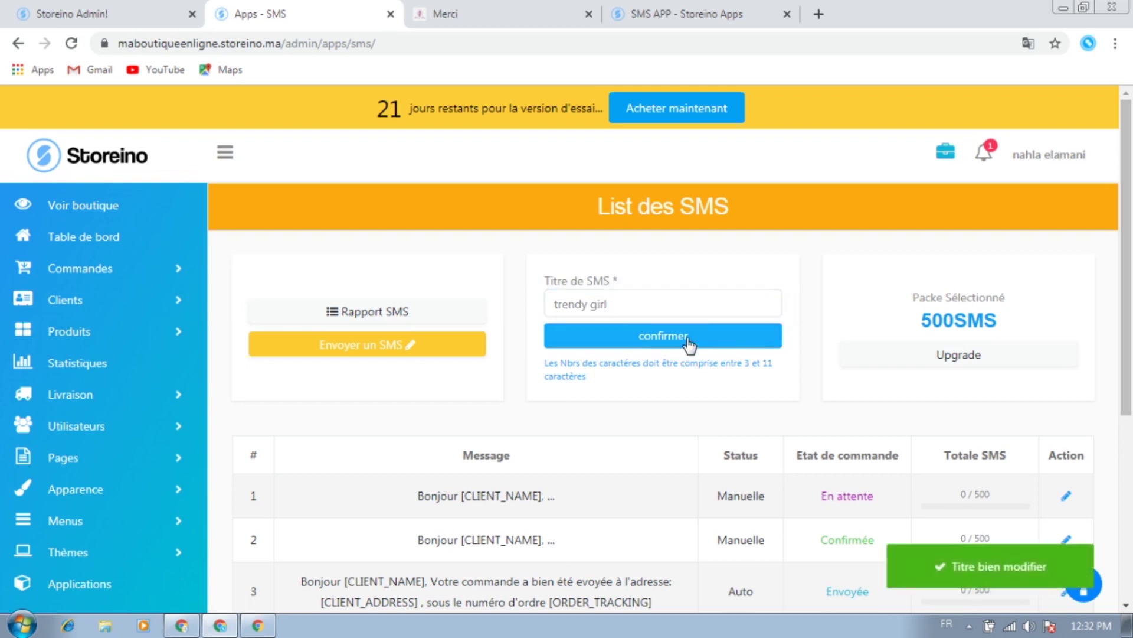
pyautogui.scroll(-2, 944, 283)
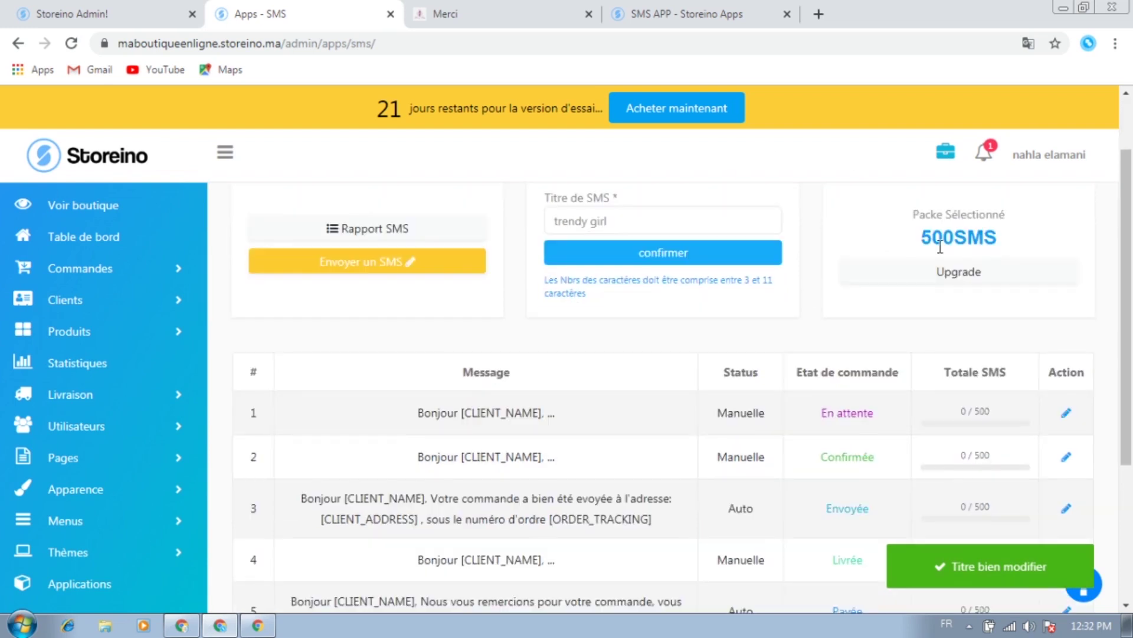
pyautogui.doubleClick(967, 236)
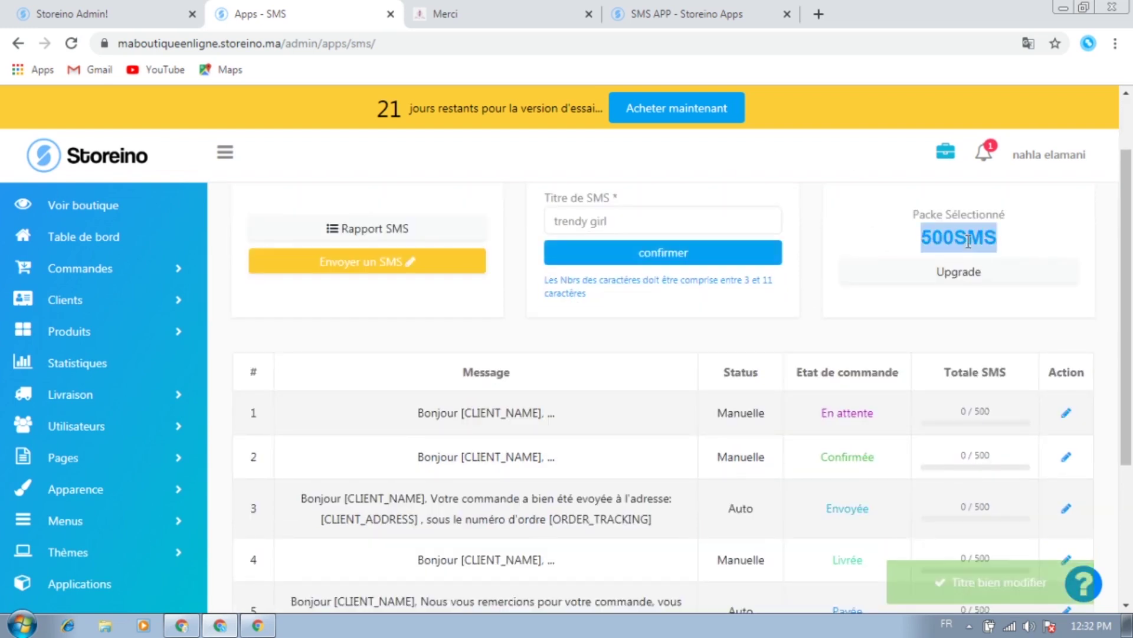
pyautogui.click(858, 239)
pyautogui.scroll(-2, 762, 331)
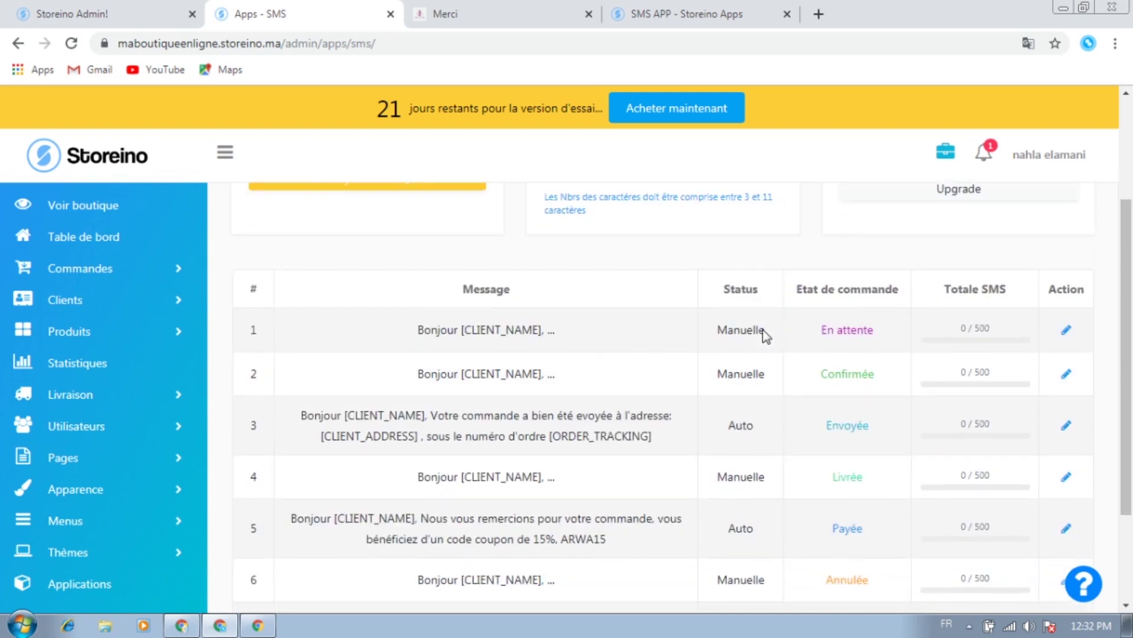
pyautogui.scroll(-2, 802, 338)
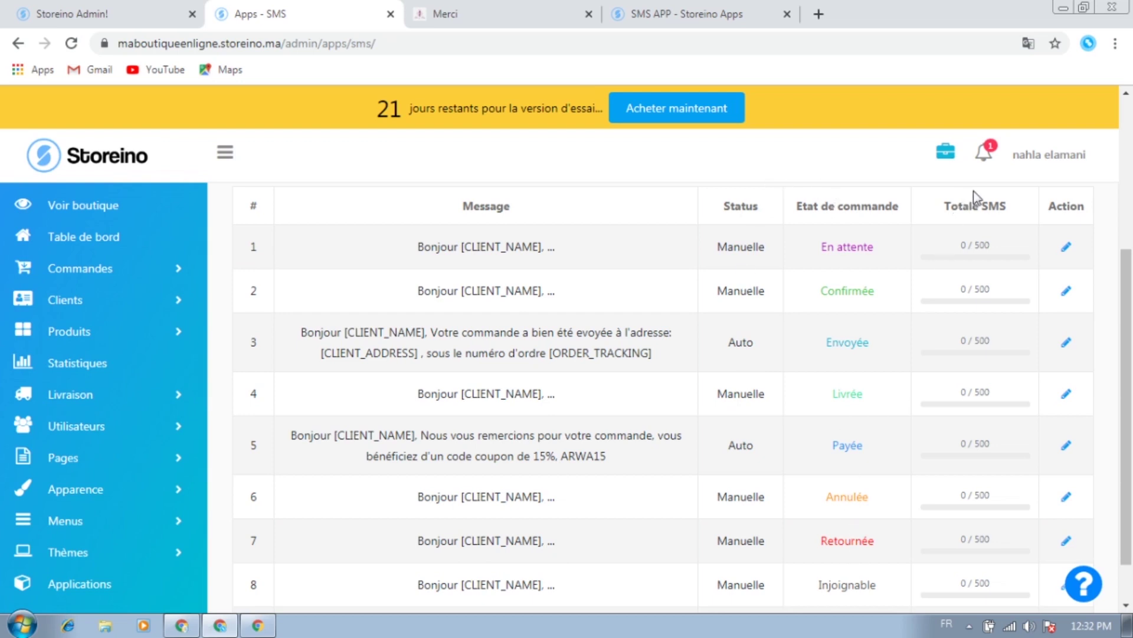
pyautogui.scroll(-1, 1018, 508)
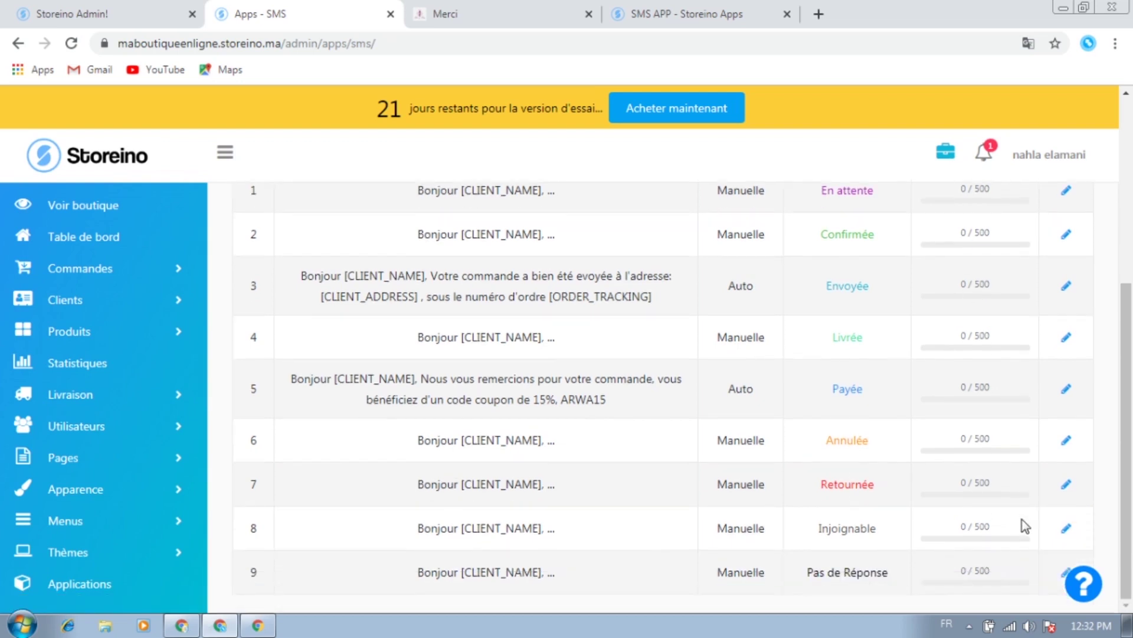
pyautogui.scroll(5, 1009, 478)
pyautogui.scroll(-3, 998, 455)
pyautogui.scroll(-3, 1003, 413)
pyautogui.scroll(4, 918, 436)
pyautogui.scroll(-3, 1033, 331)
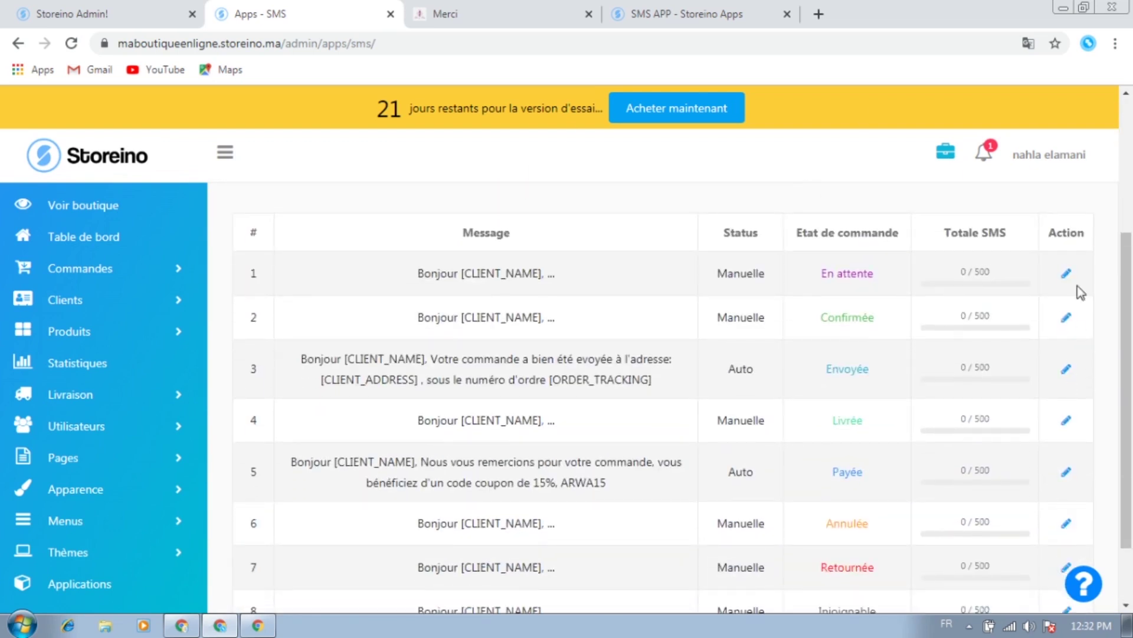
pyautogui.scroll(-2, 1080, 355)
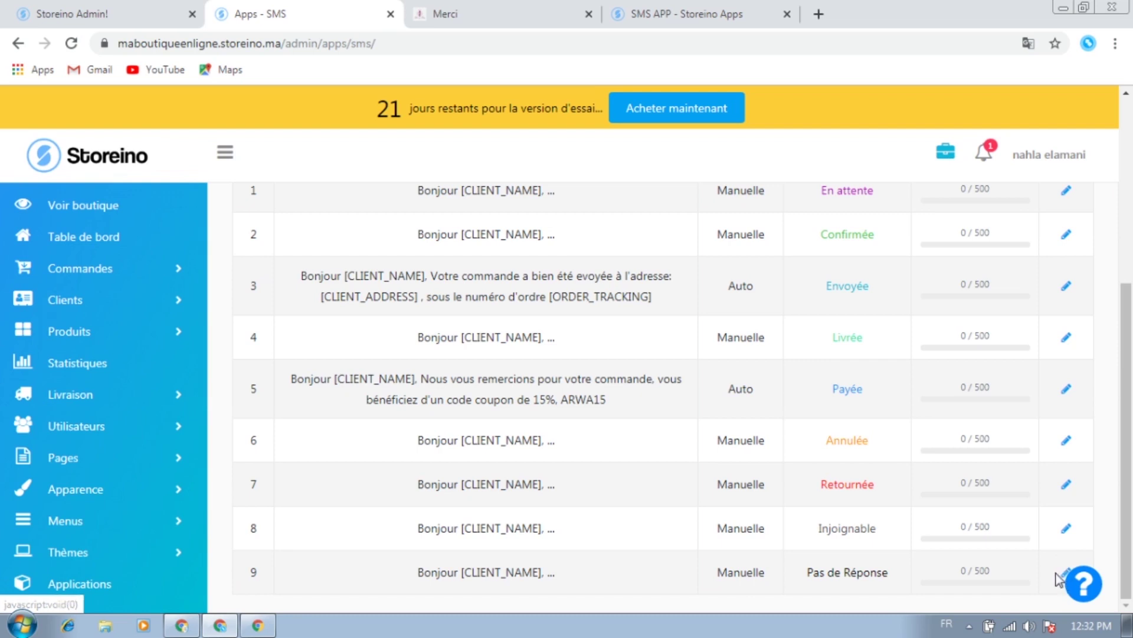
# Set the Pas de Réponse template to Auto with a message asking the client to call back, and save
pyautogui.click(1064, 575)
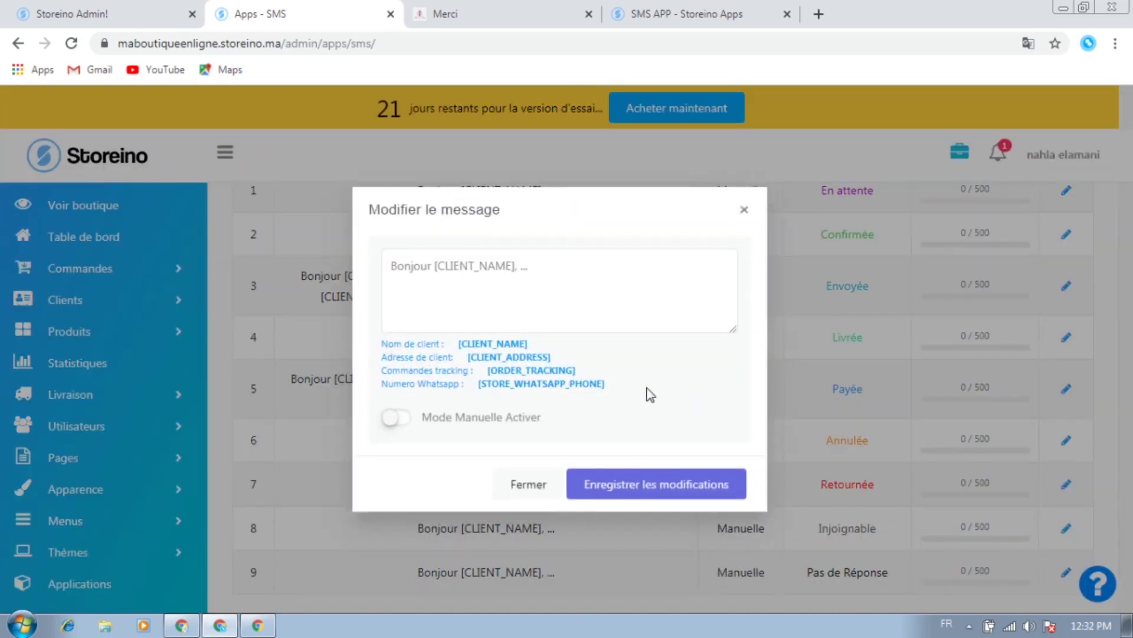
pyautogui.click(523, 275)
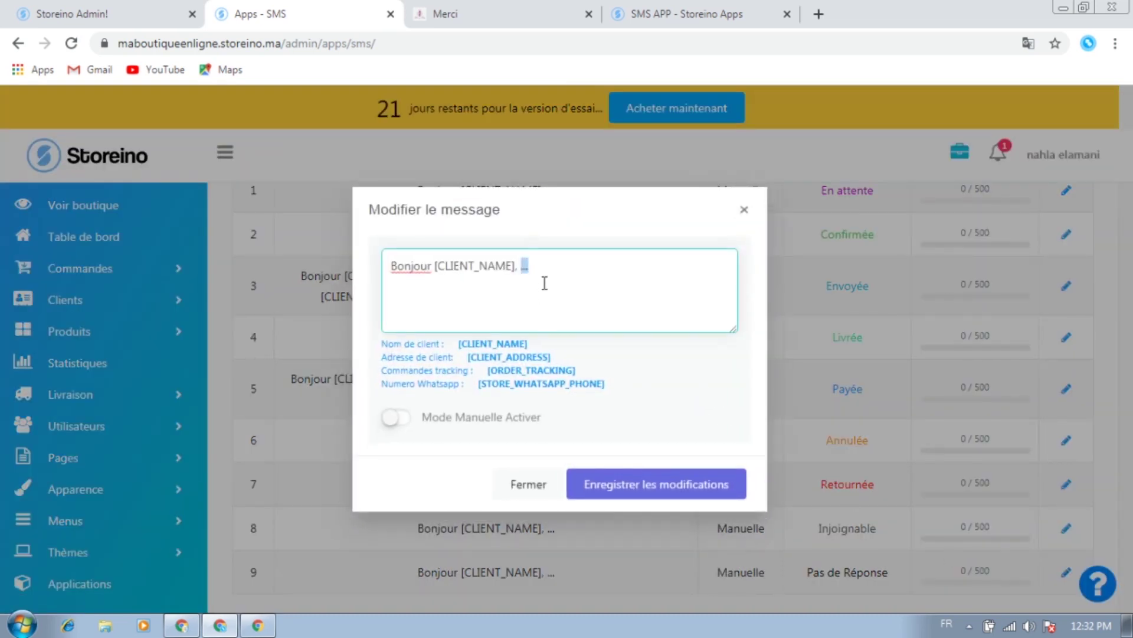
pyautogui.click(397, 418)
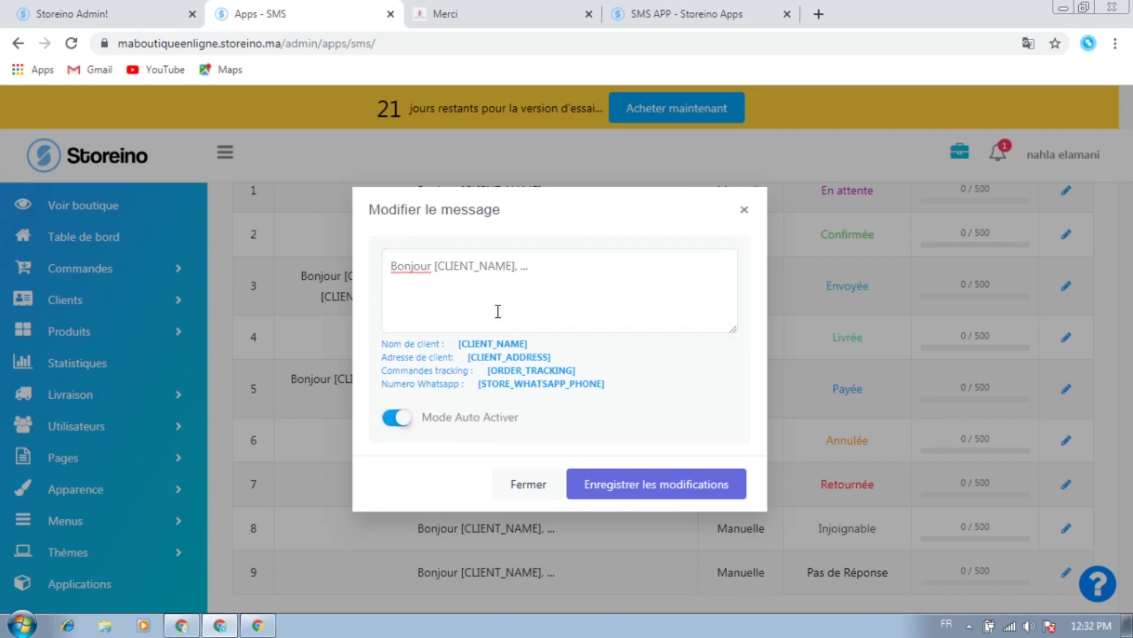
pyautogui.doubleClick(523, 269)
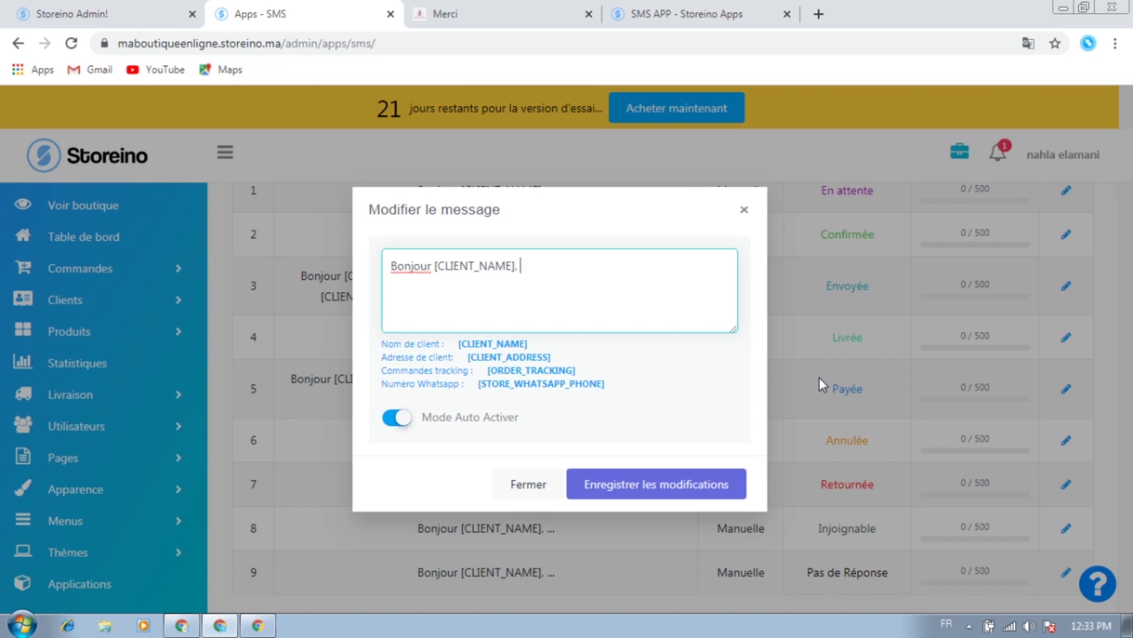
pyautogui.write('vous avez pass')
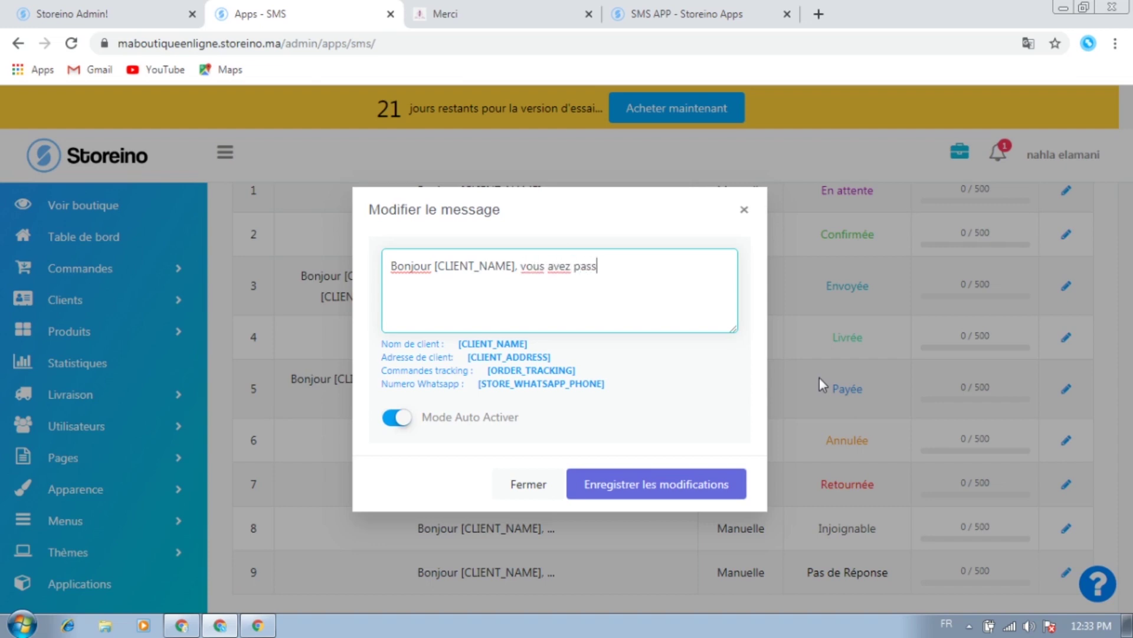
pyautogui.write('é une commande sur notre bou')
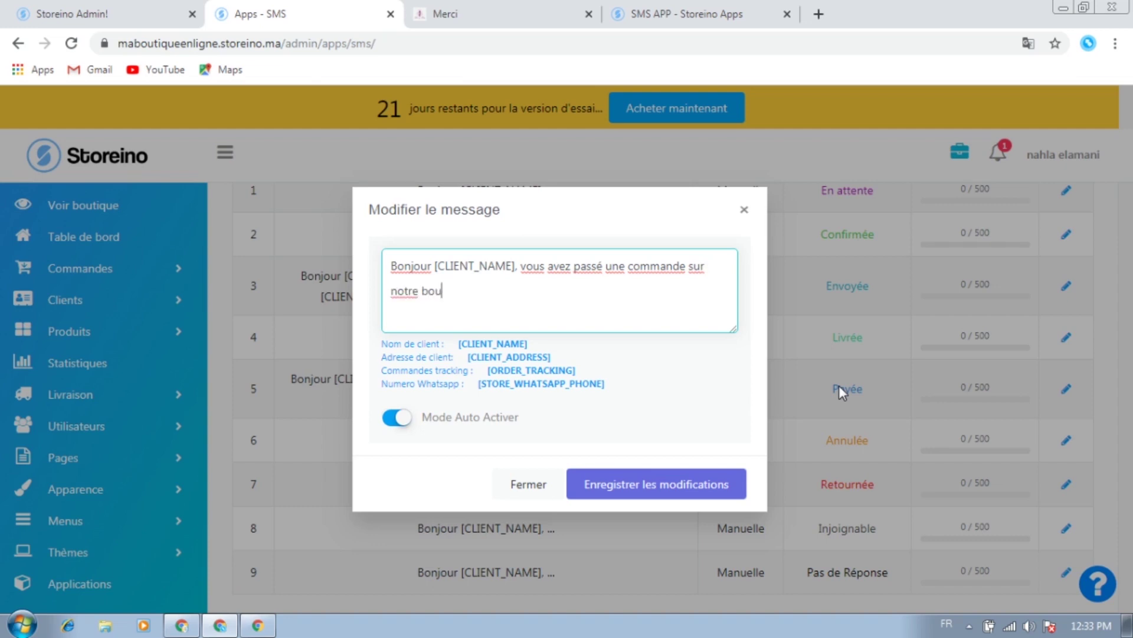
pyautogui.write('tique et nous vous appellons ')
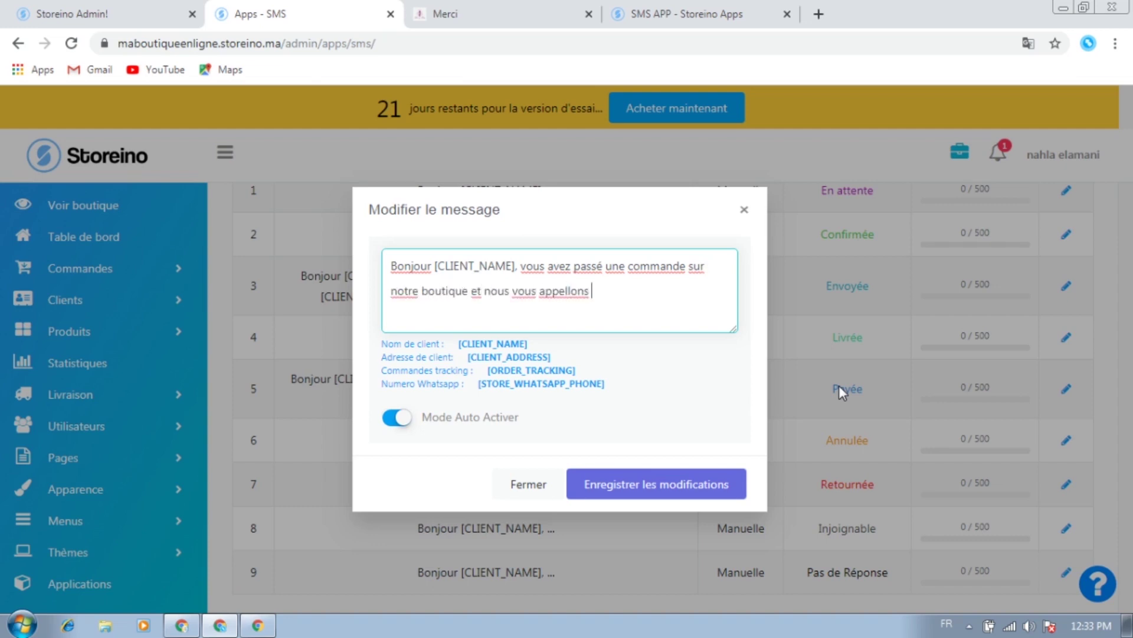
pyautogui.write('pour confirmer, si vous e')
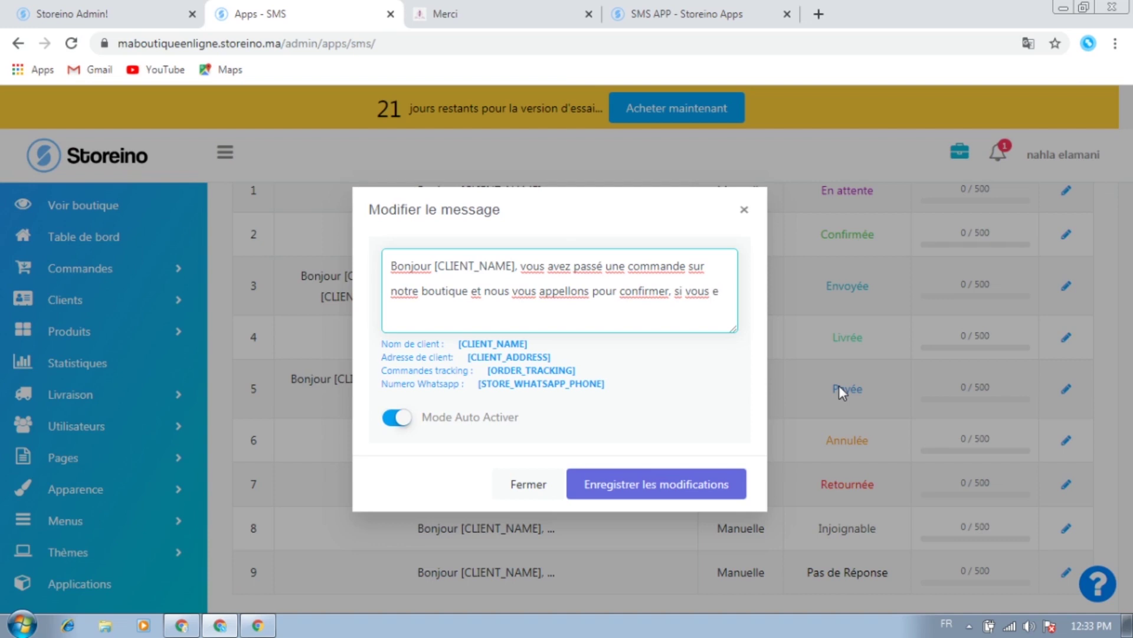
pyautogui.press('BackSpace')
pyautogui.write('êtes encp')
pyautogui.press('BackSpace')
pyautogui.write('ore interessé merci de nous rapeller')
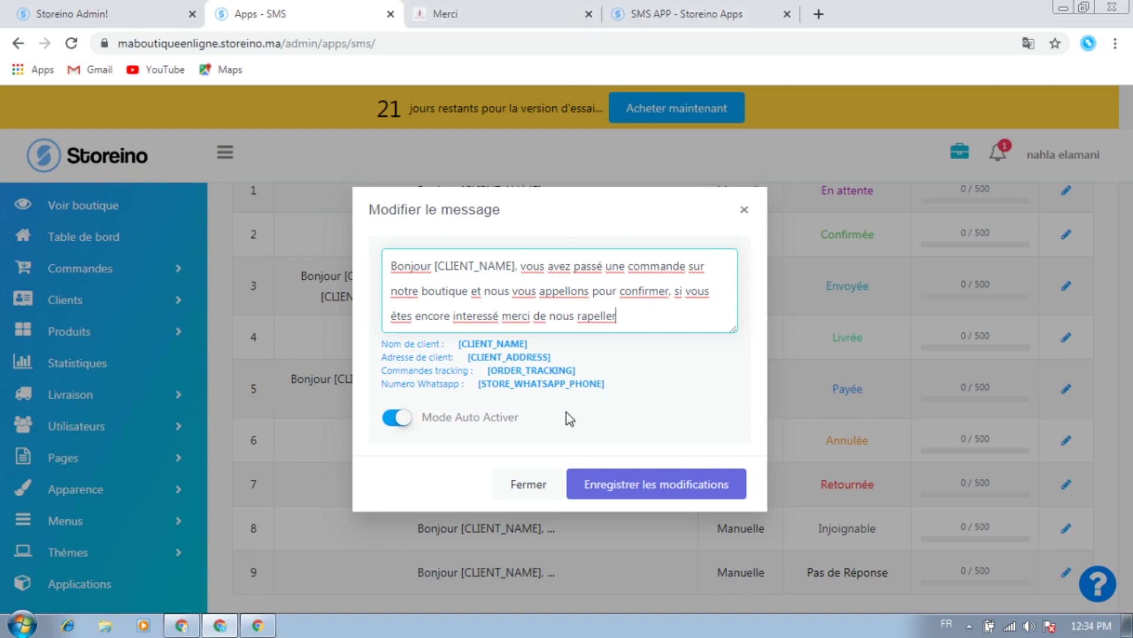
pyautogui.click(689, 377)
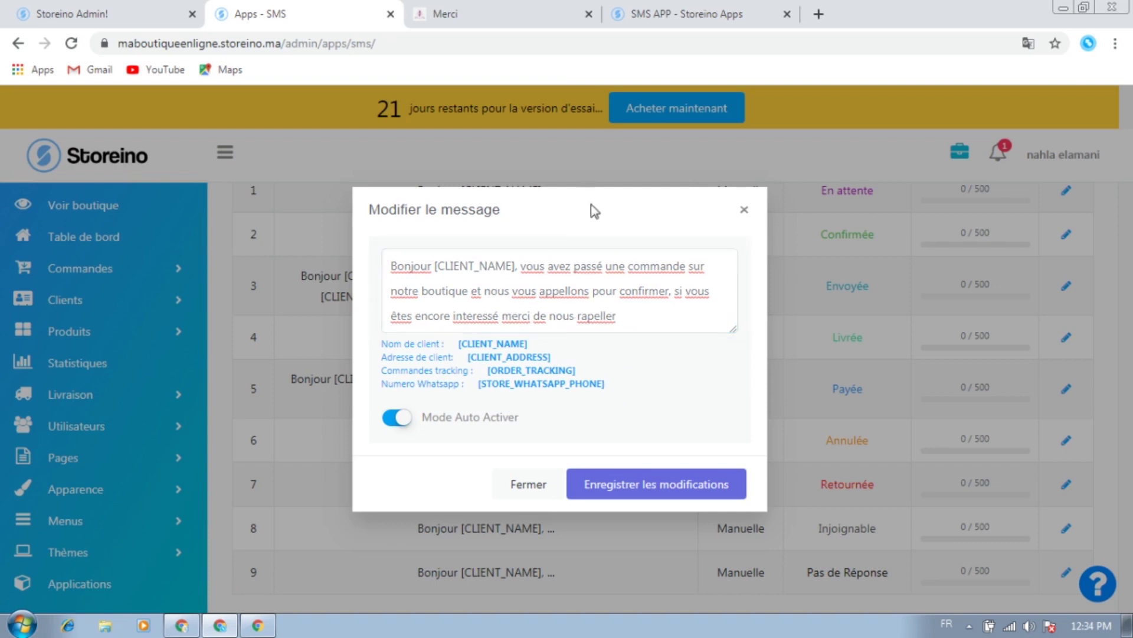
pyautogui.click(650, 490)
pyautogui.scroll(-1, 763, 436)
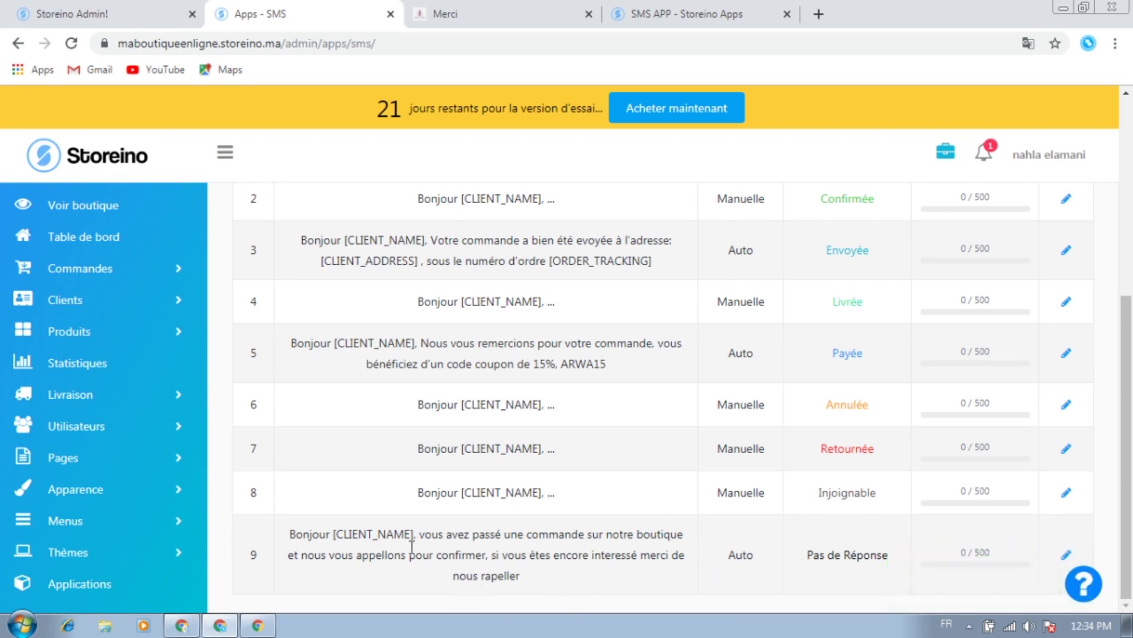
pyautogui.scroll(6, 939, 531)
pyautogui.scroll(-4, 793, 379)
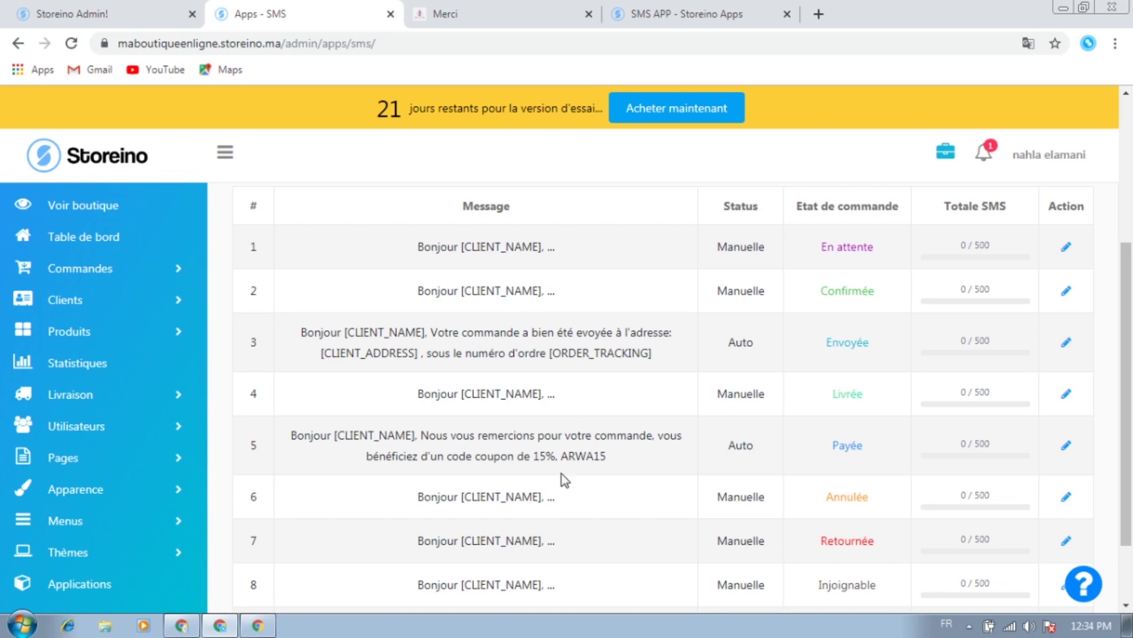
pyautogui.scroll(-2, 564, 481)
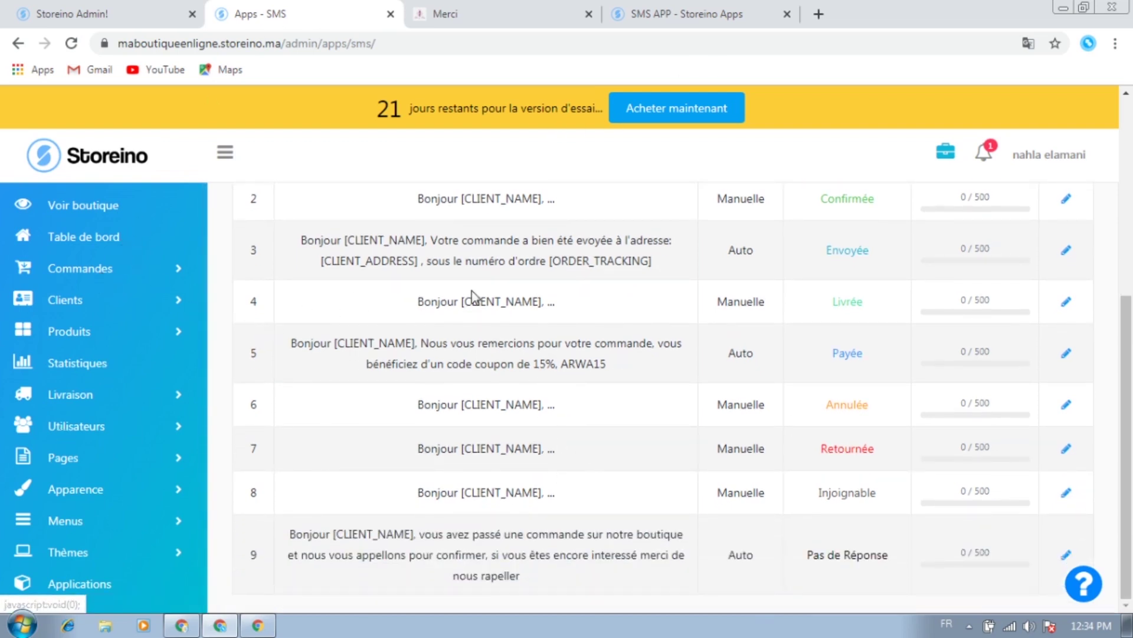
pyautogui.scroll(1, 809, 471)
pyautogui.scroll(-1, 825, 552)
pyautogui.tripleClick(815, 561)
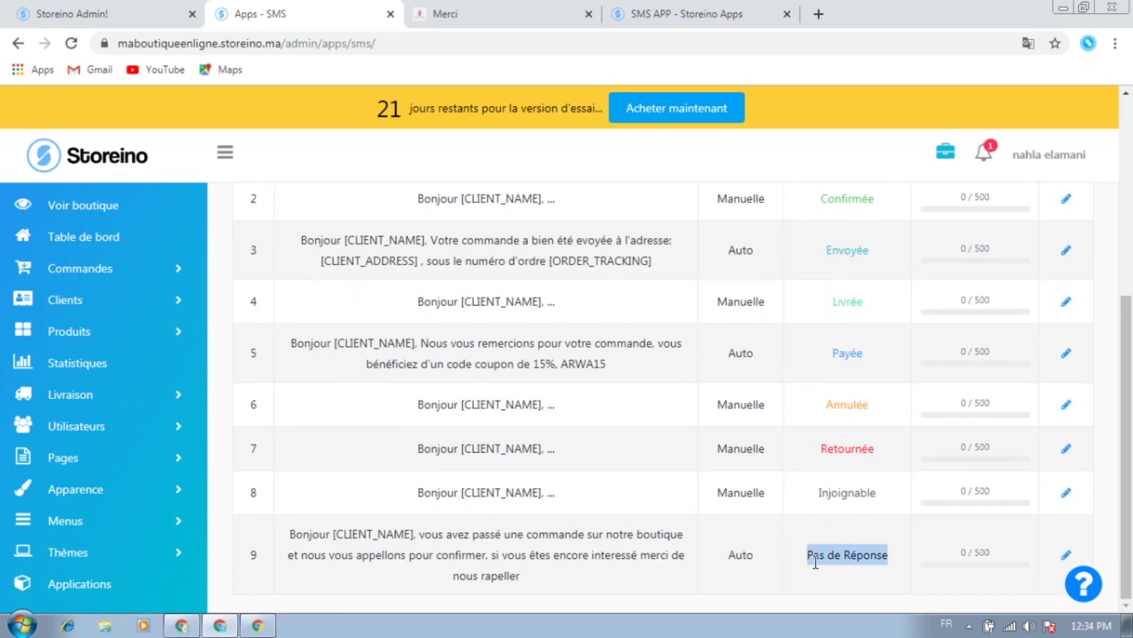
pyautogui.click(822, 550)
pyautogui.scroll(5, 612, 471)
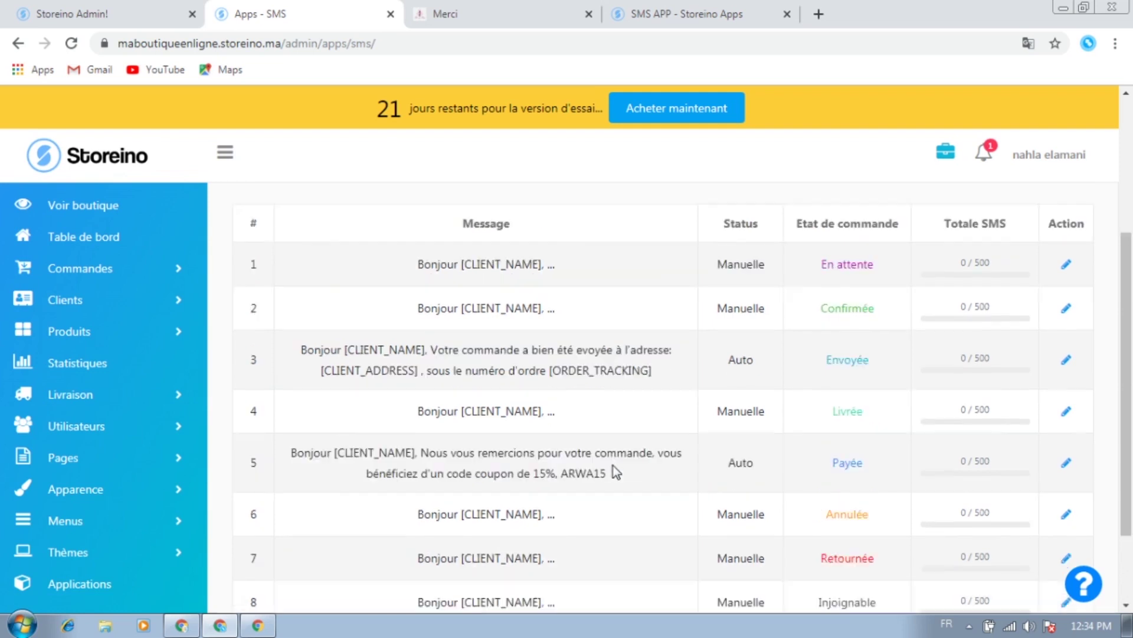
pyautogui.scroll(1, 620, 473)
pyautogui.scroll(-3, 759, 463)
pyautogui.scroll(3, 759, 463)
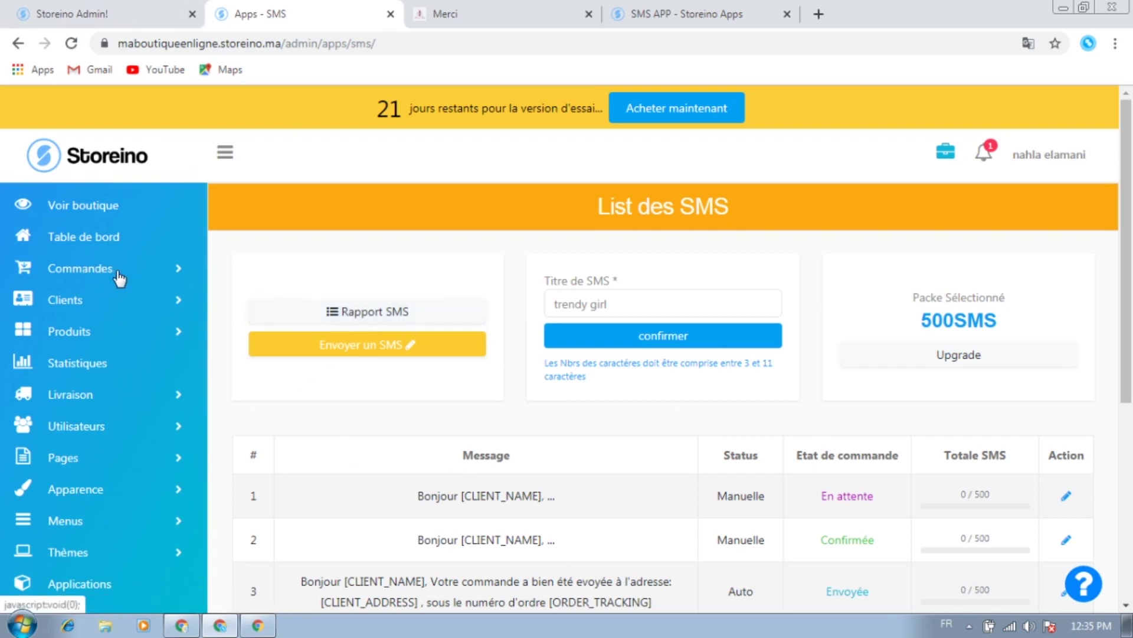
# Open Liste des commandes and view the details of order 16
pyautogui.click(94, 268)
pyautogui.click(93, 302)
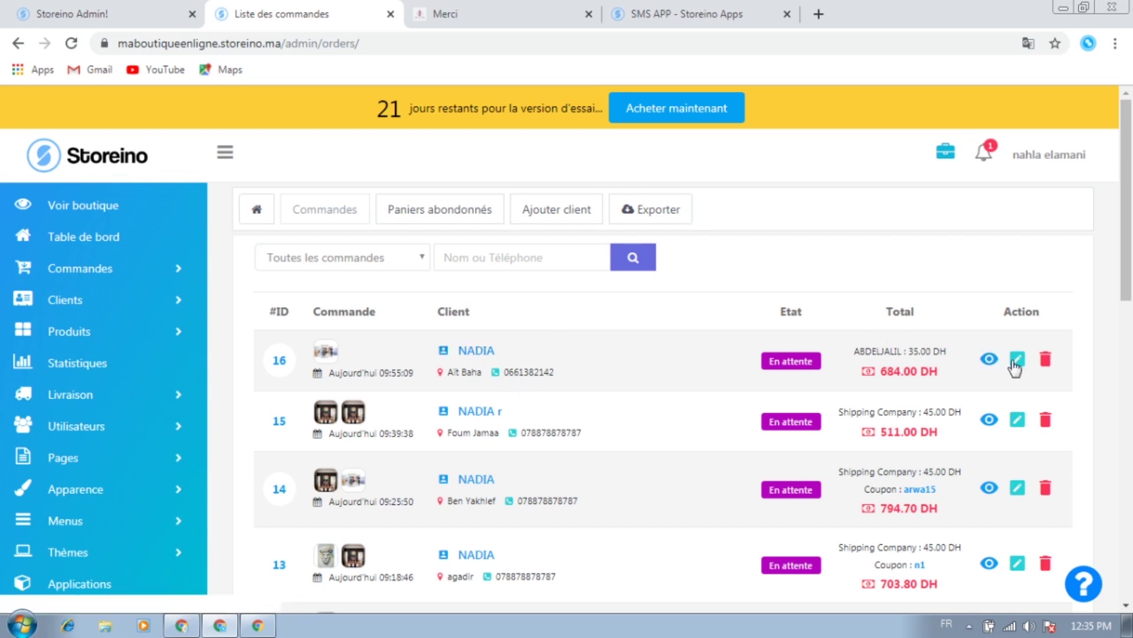
pyautogui.click(989, 359)
pyautogui.scroll(-3, 445, 356)
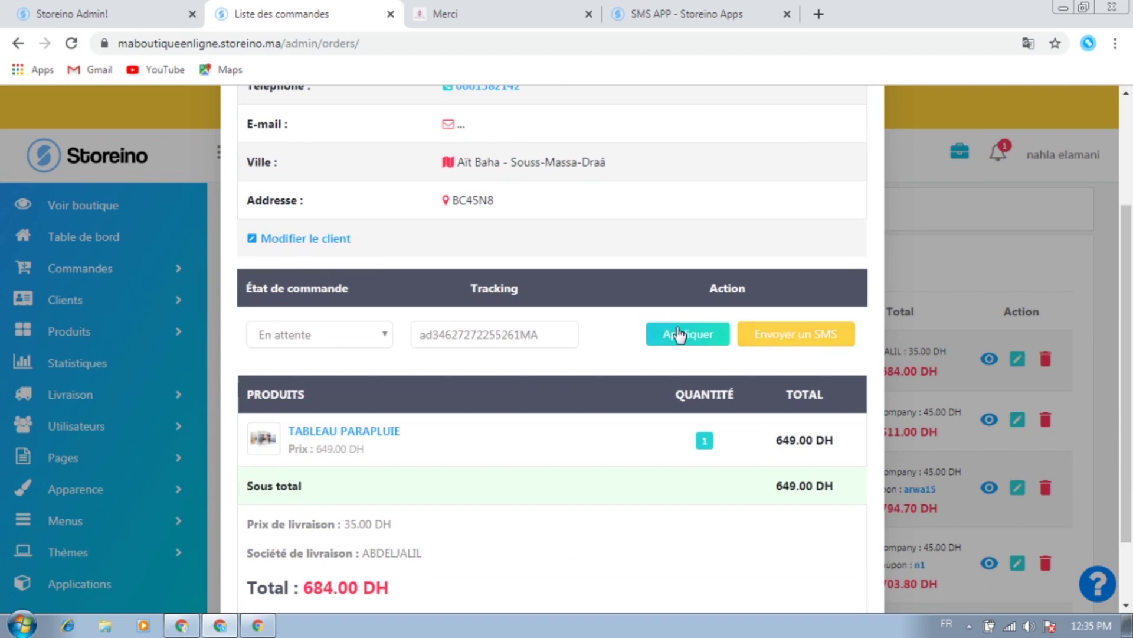
# Change order 16's status to Pas de Réponse, apply it, and close the order details
pyautogui.click(815, 335)
pyautogui.scroll(-2, 566, 449)
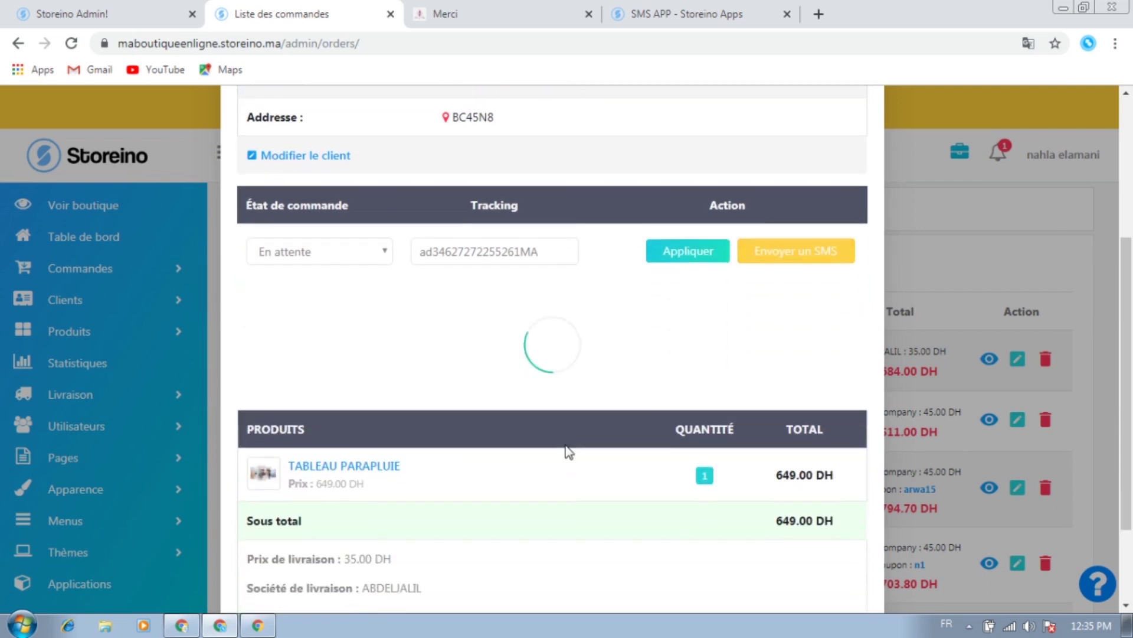
pyautogui.scroll(-2, 454, 289)
pyautogui.scroll(-2, 649, 451)
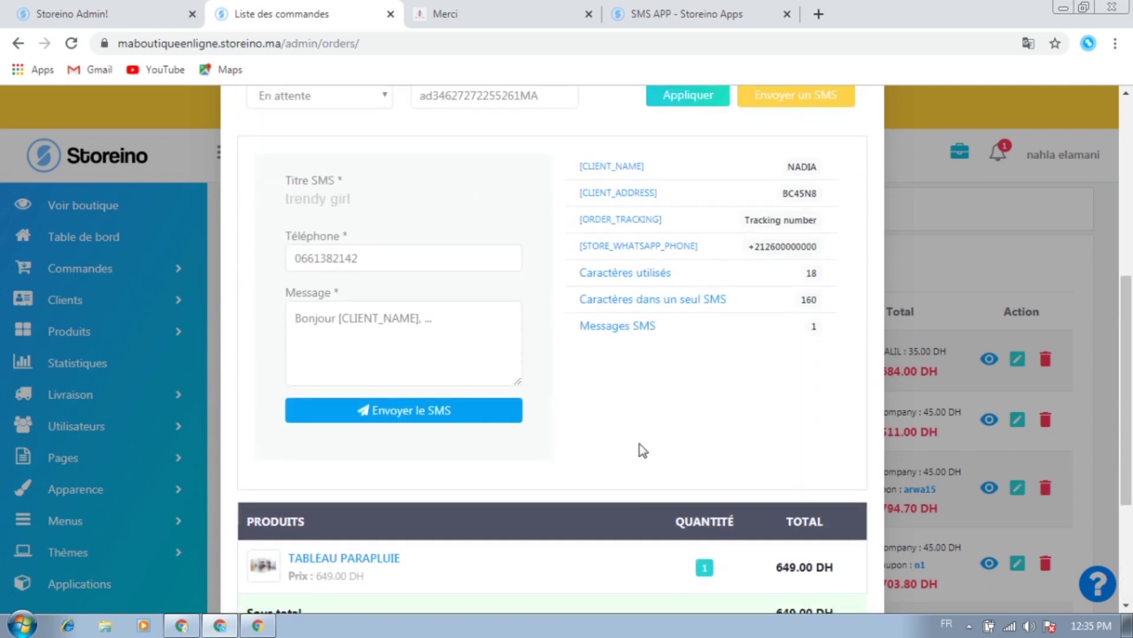
pyautogui.scroll(3, 287, 265)
pyautogui.click(301, 256)
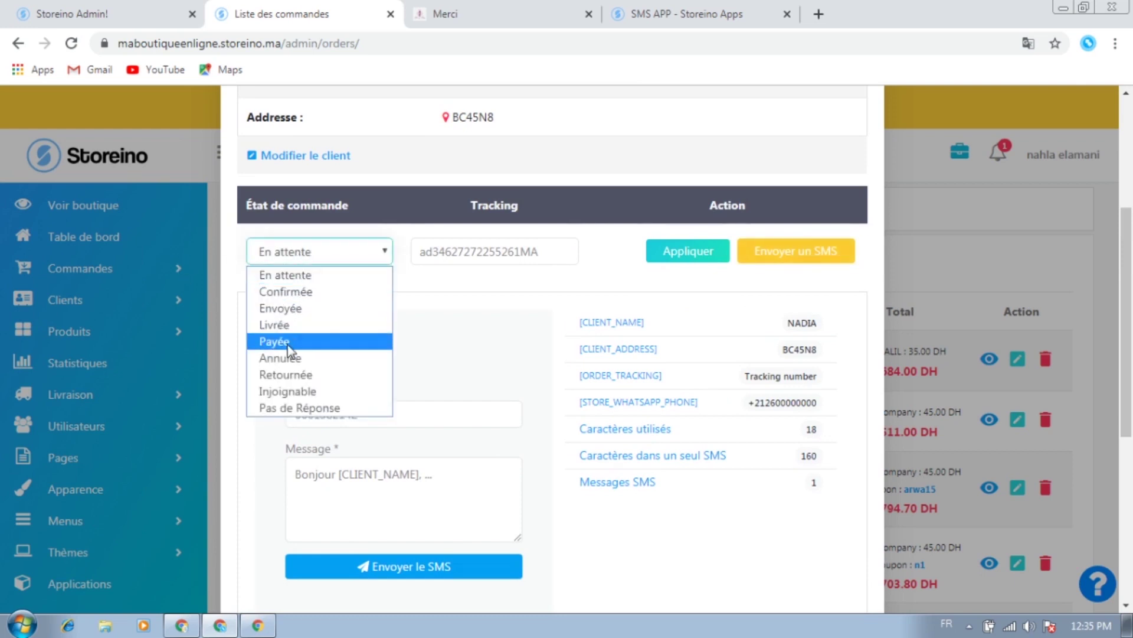
pyautogui.click(294, 407)
pyautogui.click(696, 263)
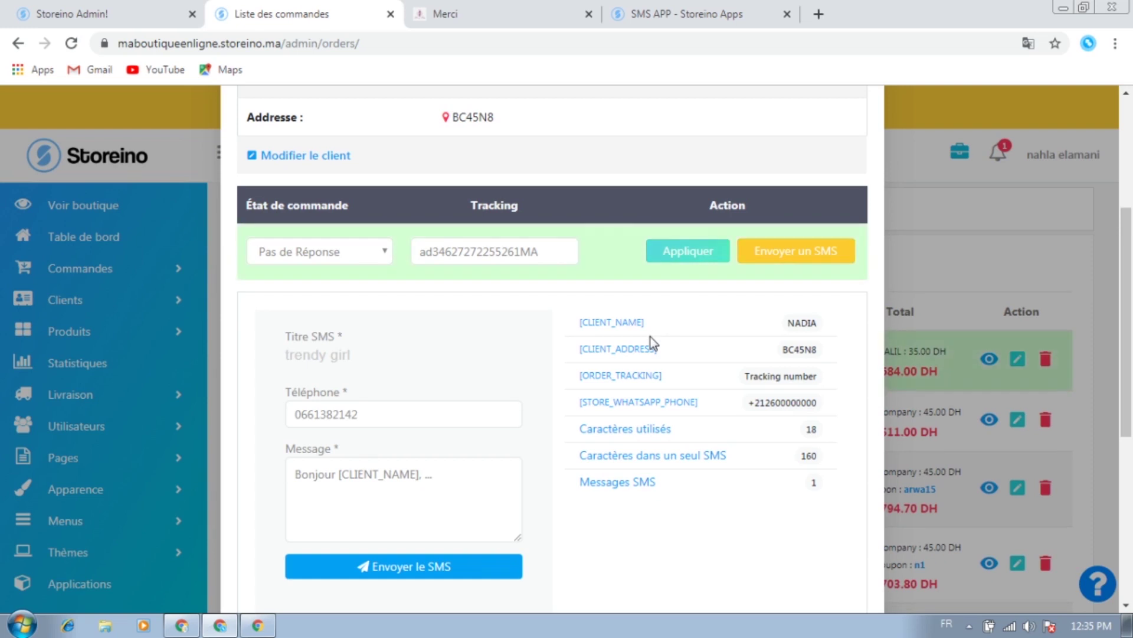
pyautogui.scroll(-6, 834, 303)
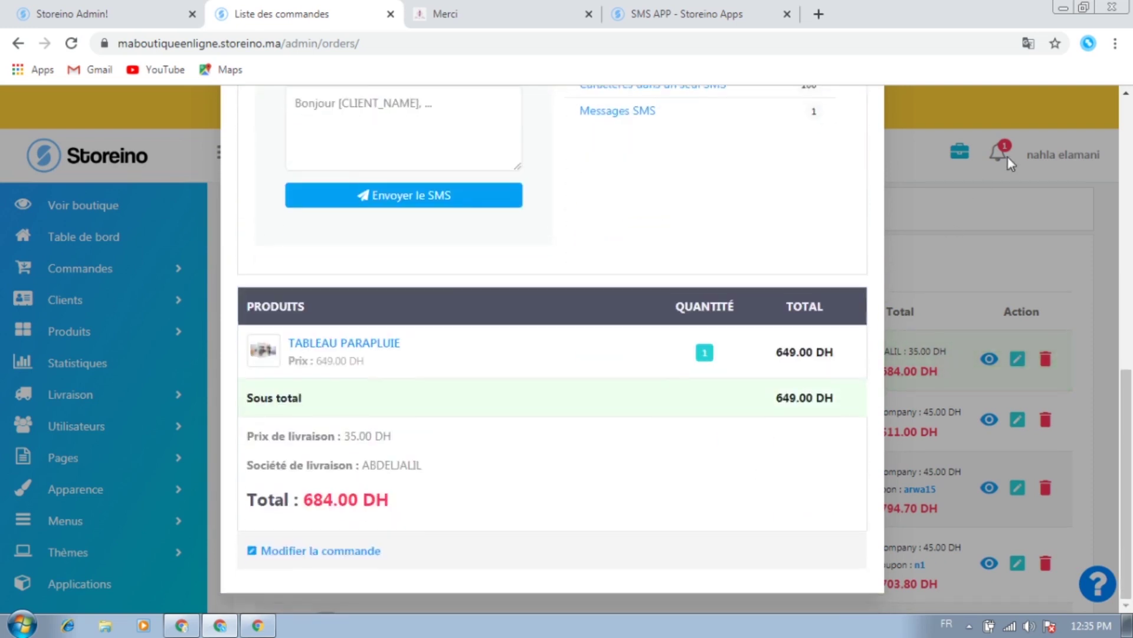
pyautogui.click(963, 204)
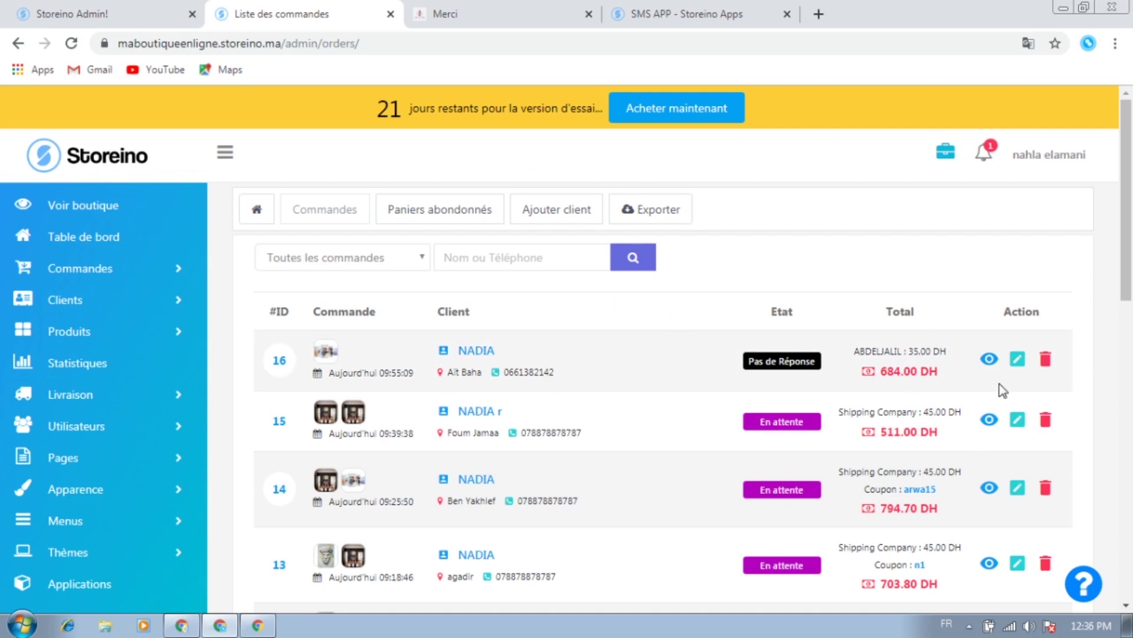
# Open order 14's details and start an SMS, checking the client phone number field
pyautogui.scroll(-4, 1003, 413)
pyautogui.scroll(1, 977, 398)
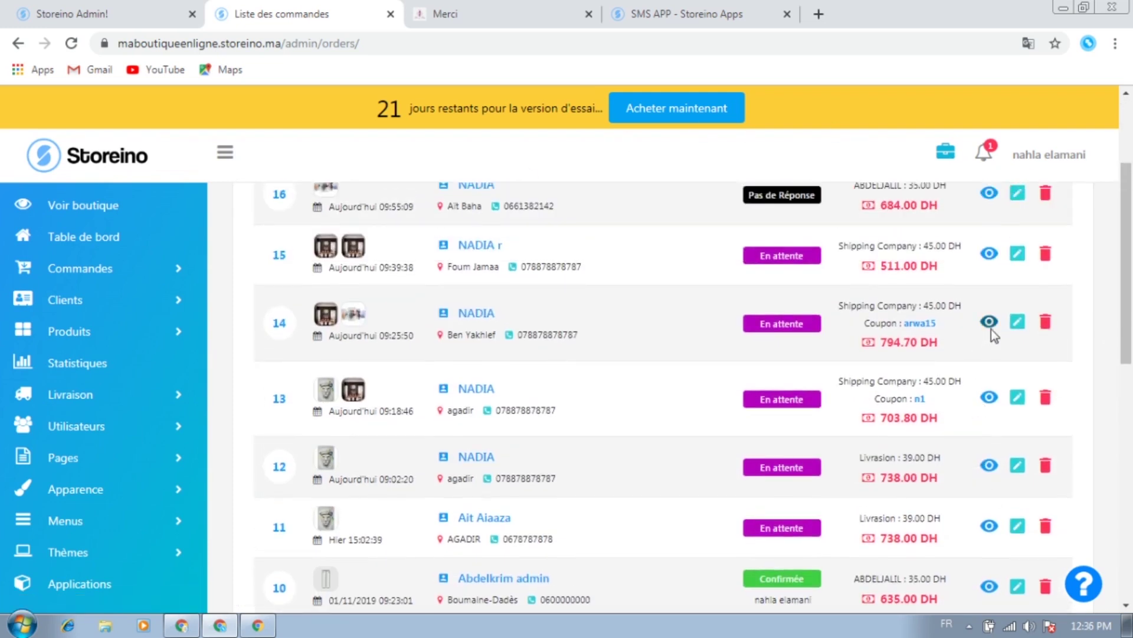
pyautogui.click(990, 321)
pyautogui.scroll(-3, 572, 379)
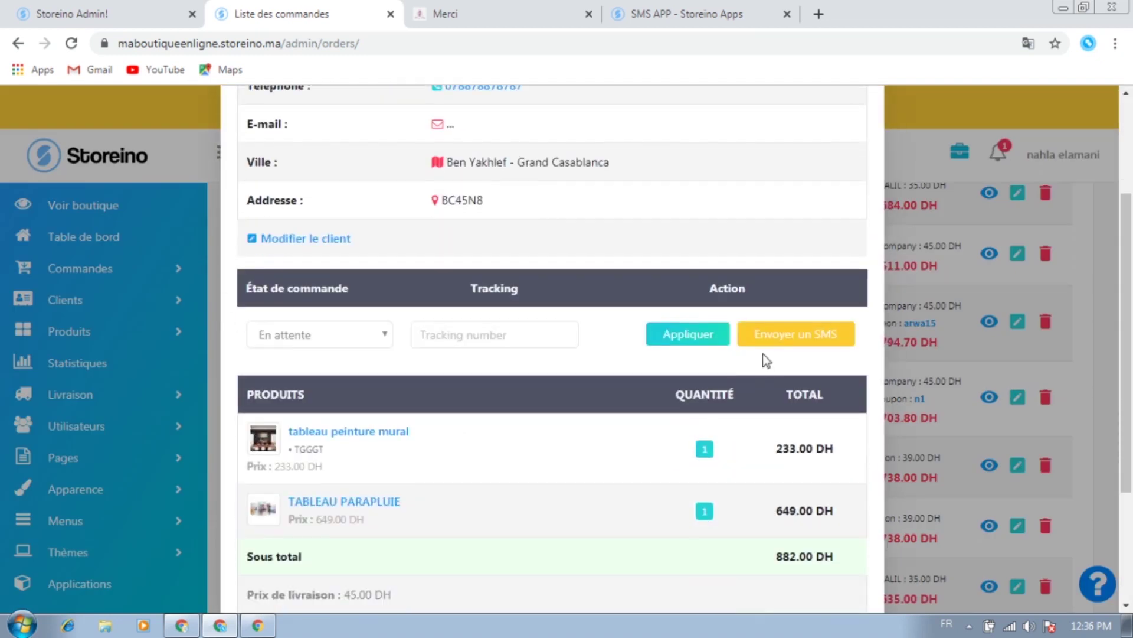
pyautogui.click(785, 332)
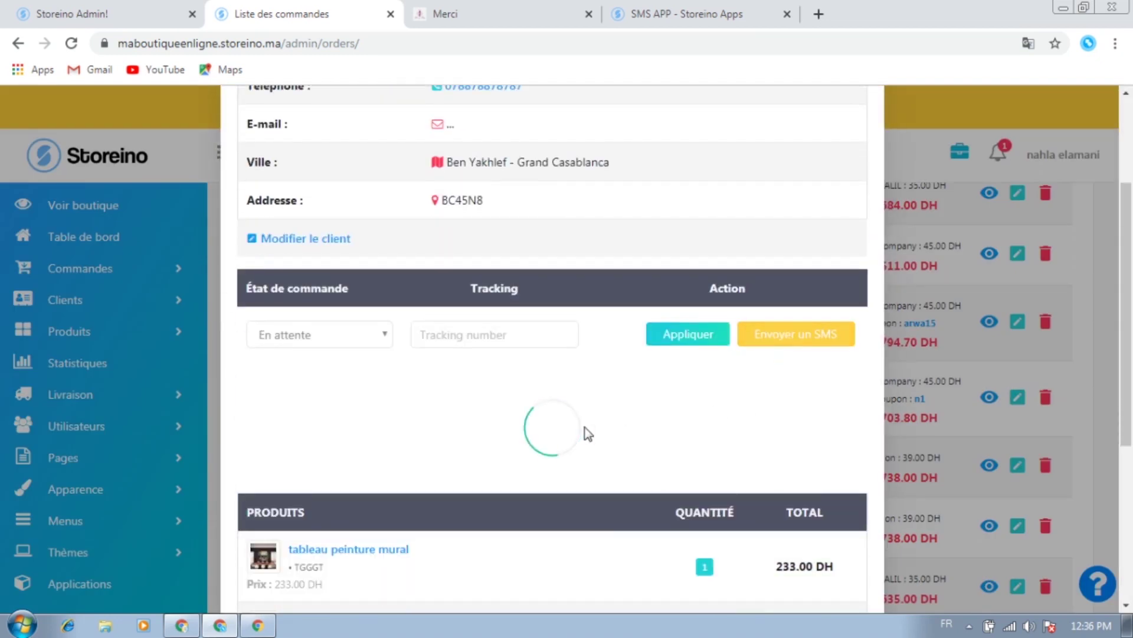
pyautogui.scroll(-2, 519, 428)
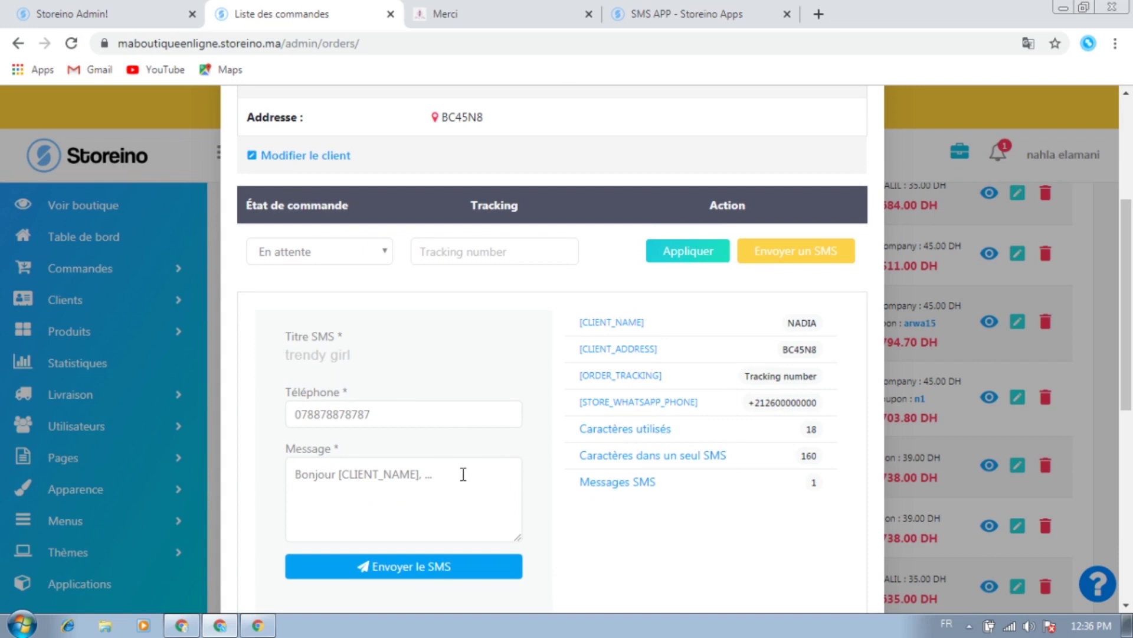
pyautogui.click(393, 417)
pyautogui.click(360, 353)
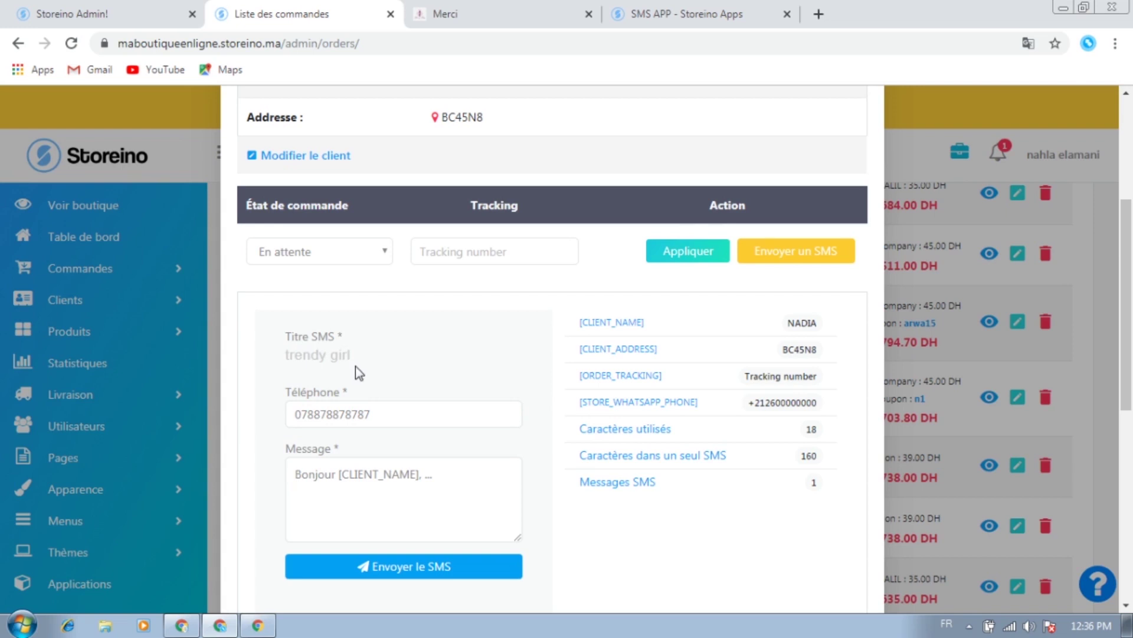
pyautogui.scroll(-1, 593, 394)
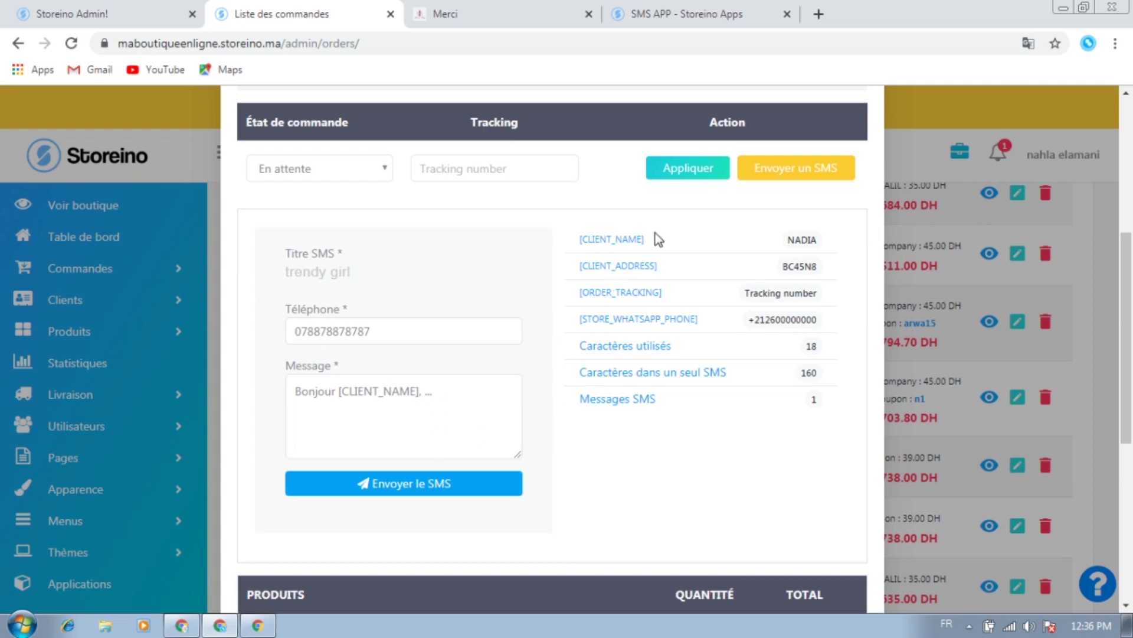
# Review the [CLIENT_NAME], [CLIENT_ADDRESS], [STORE_WHATSAPP_PHONE] and [ORDER_TRACKING] message placeholders
pyautogui.moveTo(656, 236); pyautogui.dragTo(579, 237)
pyautogui.click(671, 272)
pyautogui.doubleClick(581, 266)
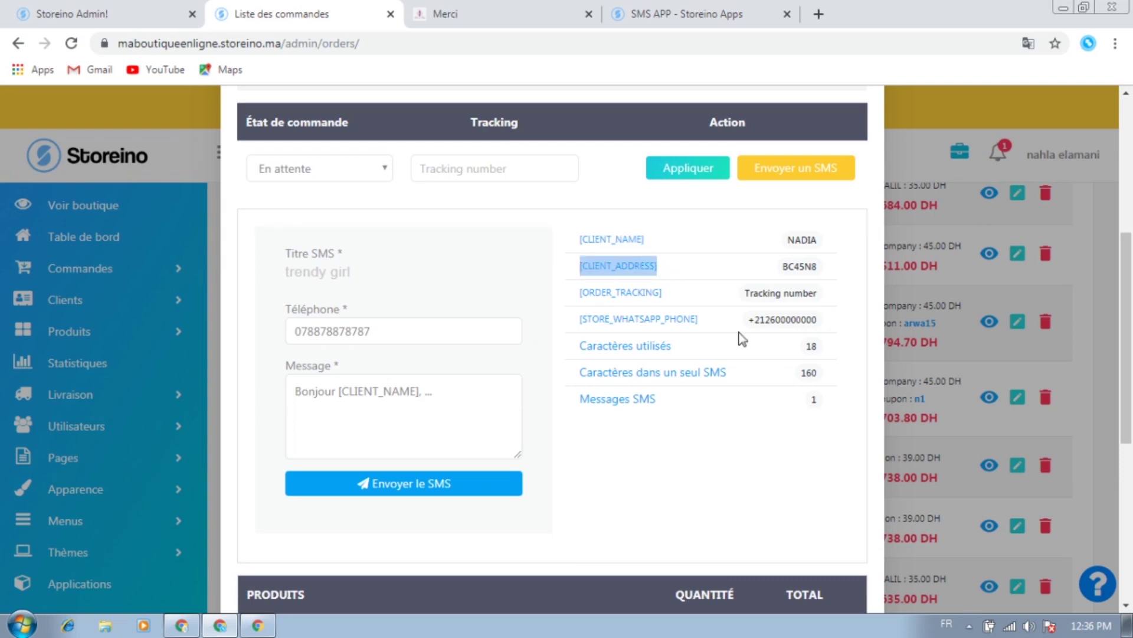
pyautogui.click(706, 320)
pyautogui.moveTo(706, 320); pyautogui.dragTo(579, 320)
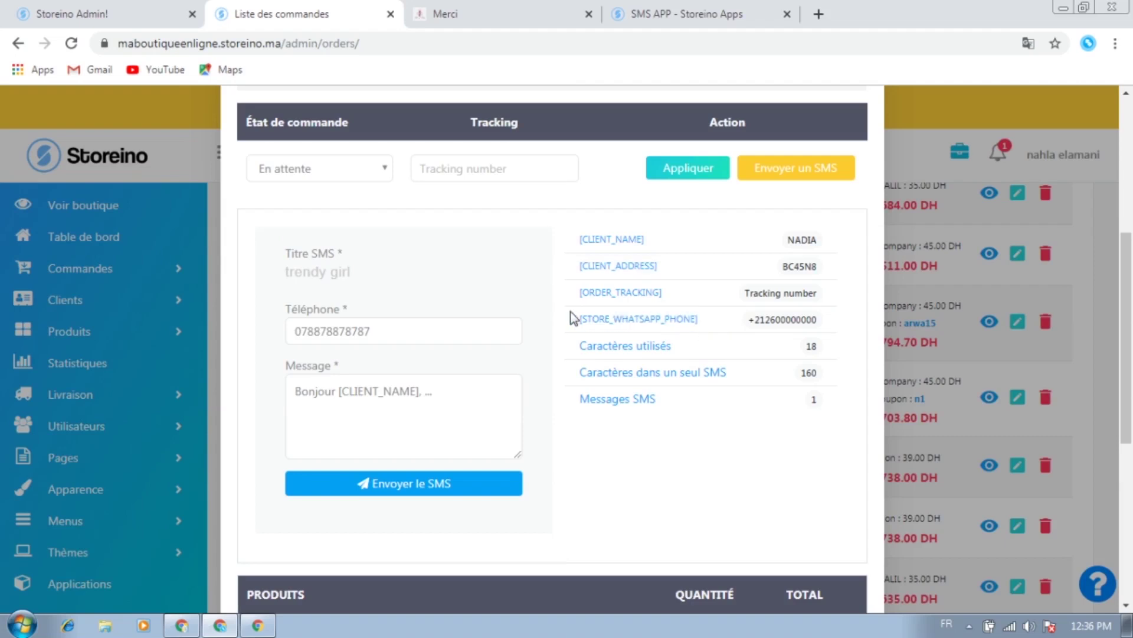
pyautogui.doubleClick(581, 320)
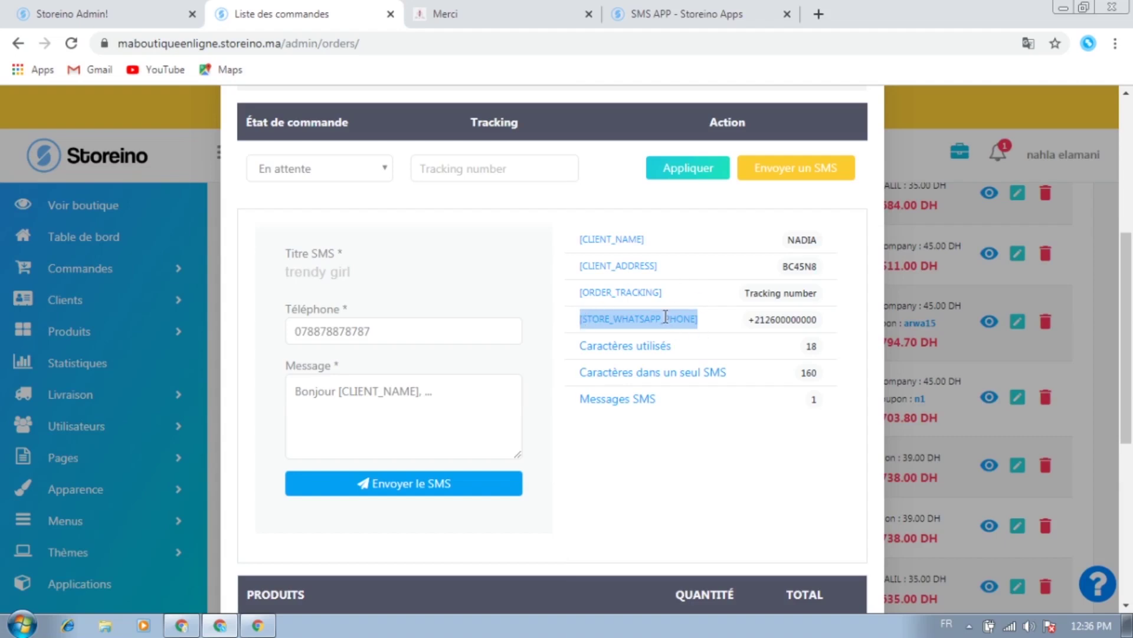
pyautogui.moveTo(680, 285); pyautogui.dragTo(586, 293)
pyautogui.click(573, 297)
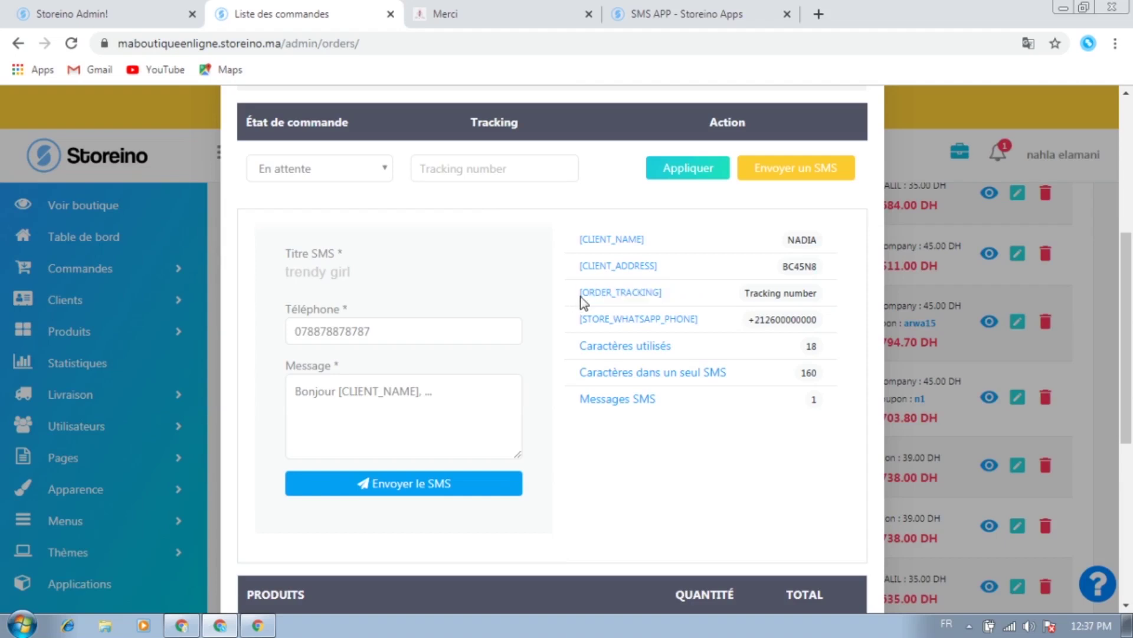
pyautogui.tripleClick(583, 295)
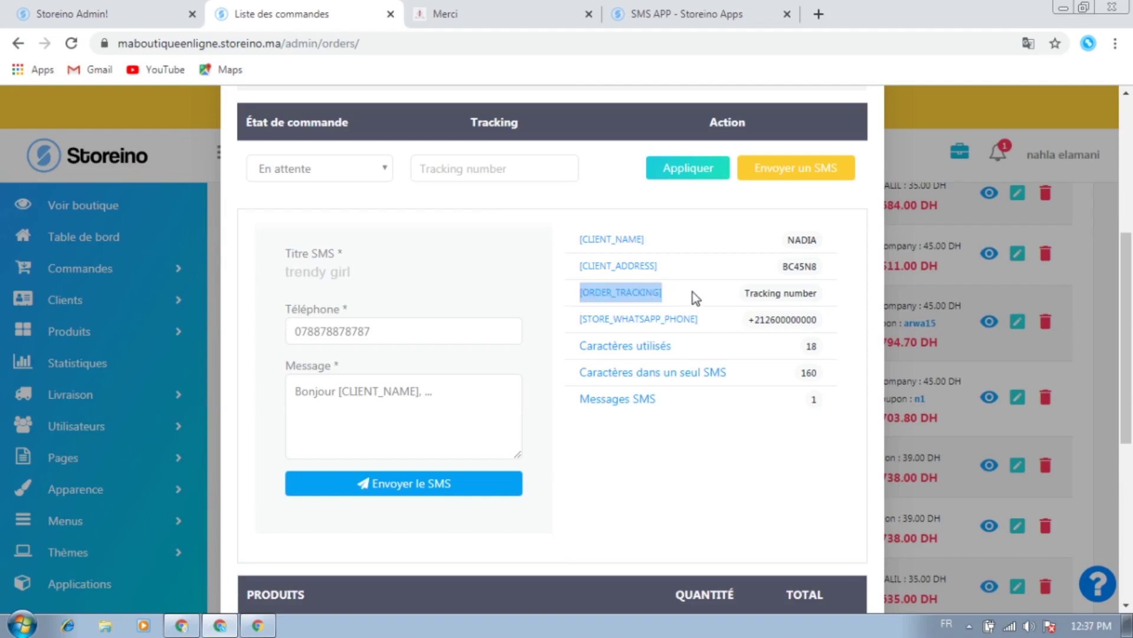
pyautogui.click(453, 407)
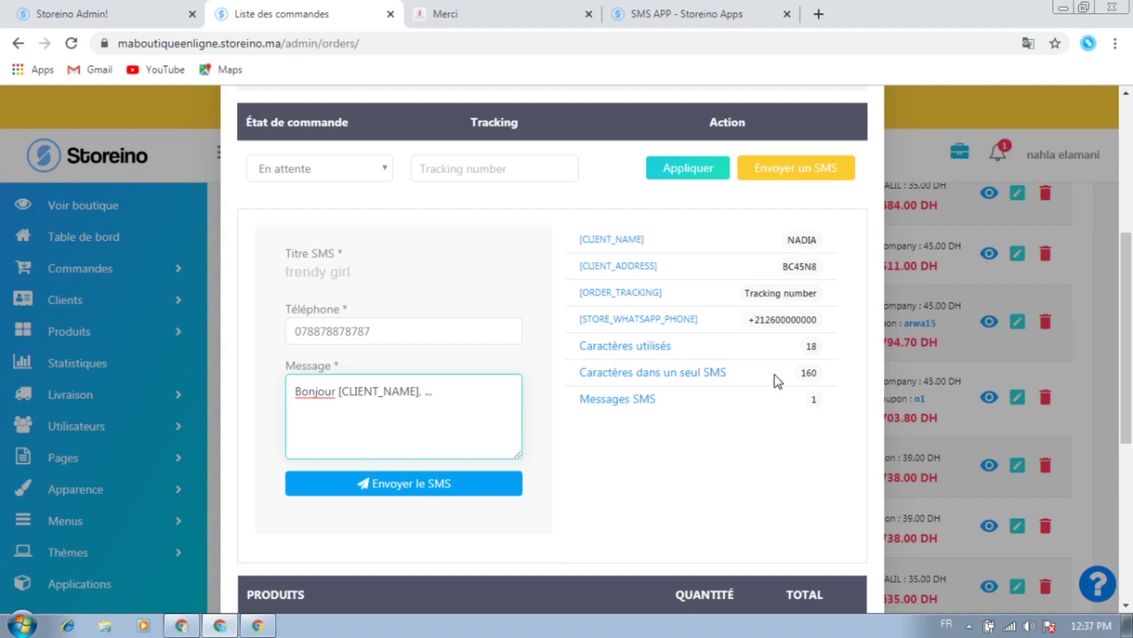
# Replace the '...' with 'votre commande est confirmée vous pouvez la récupérer le 19 Novembre,' noting the SMS counters
pyautogui.moveTo(794, 373); pyautogui.dragTo(822, 375)
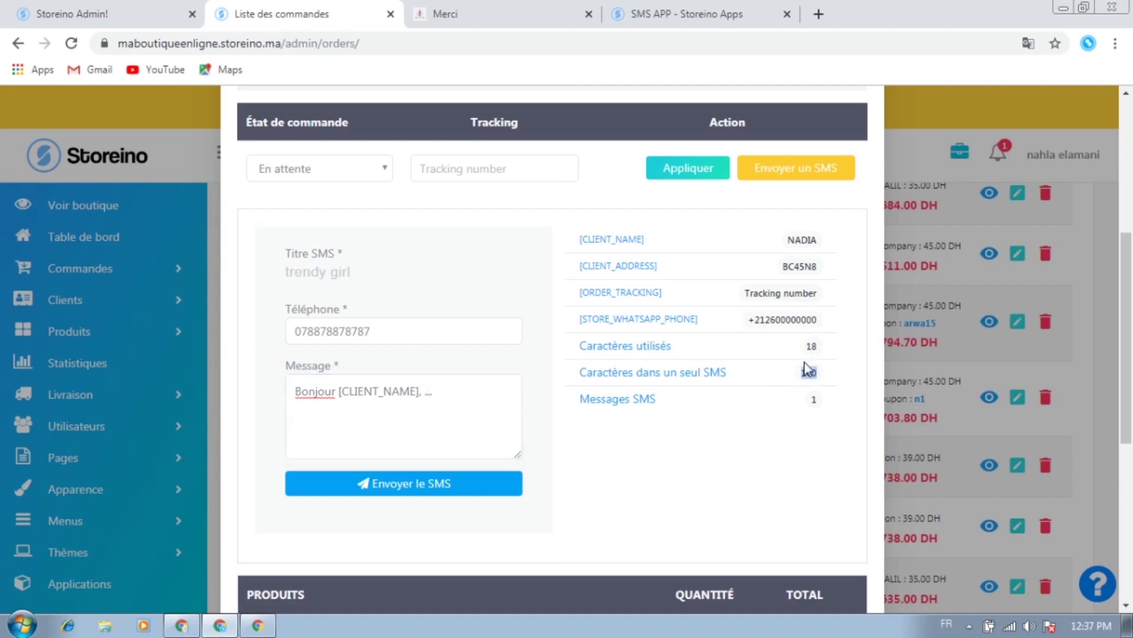
pyautogui.click(809, 349)
pyautogui.moveTo(779, 405); pyautogui.dragTo(847, 402)
pyautogui.moveTo(422, 391); pyautogui.dragTo(470, 391)
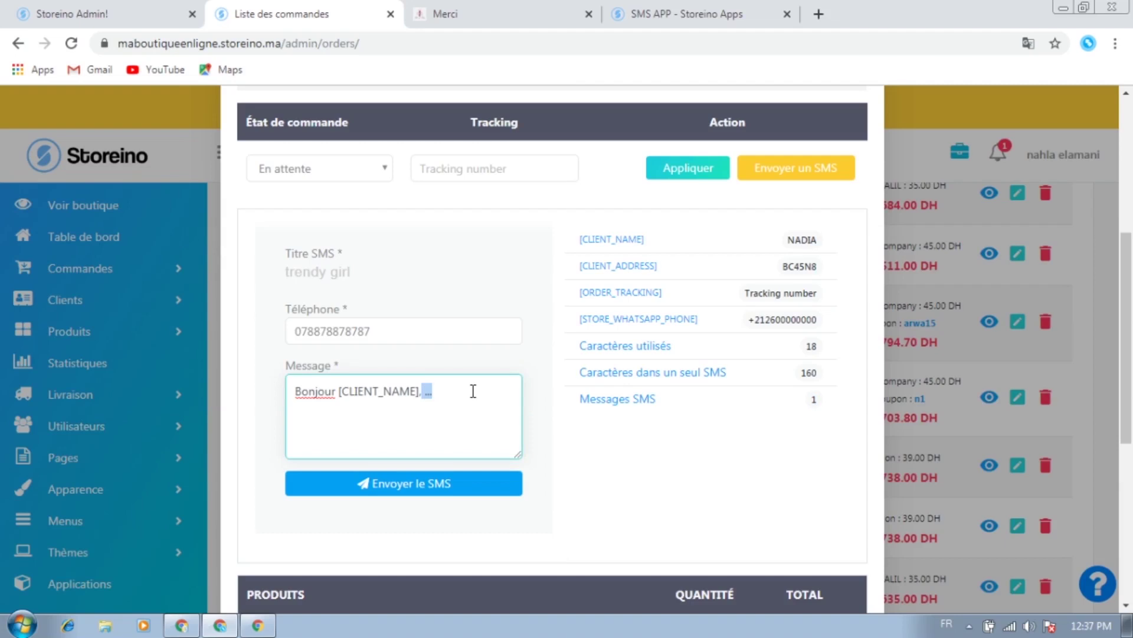
pyautogui.write('votre commande est co')
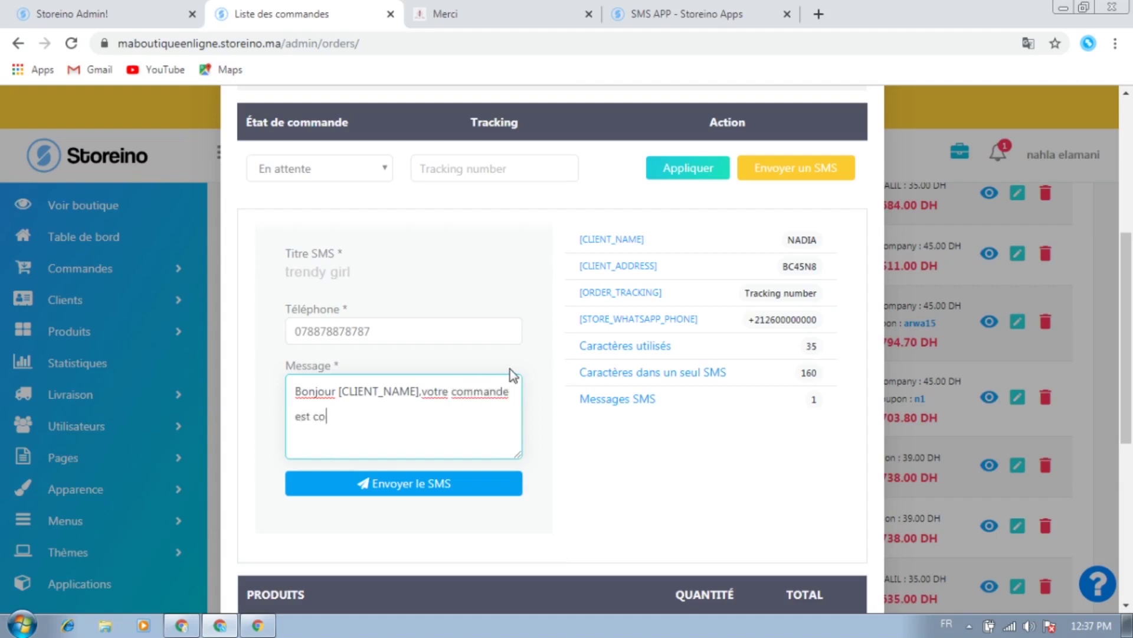
pyautogui.write('nfirmée vou')
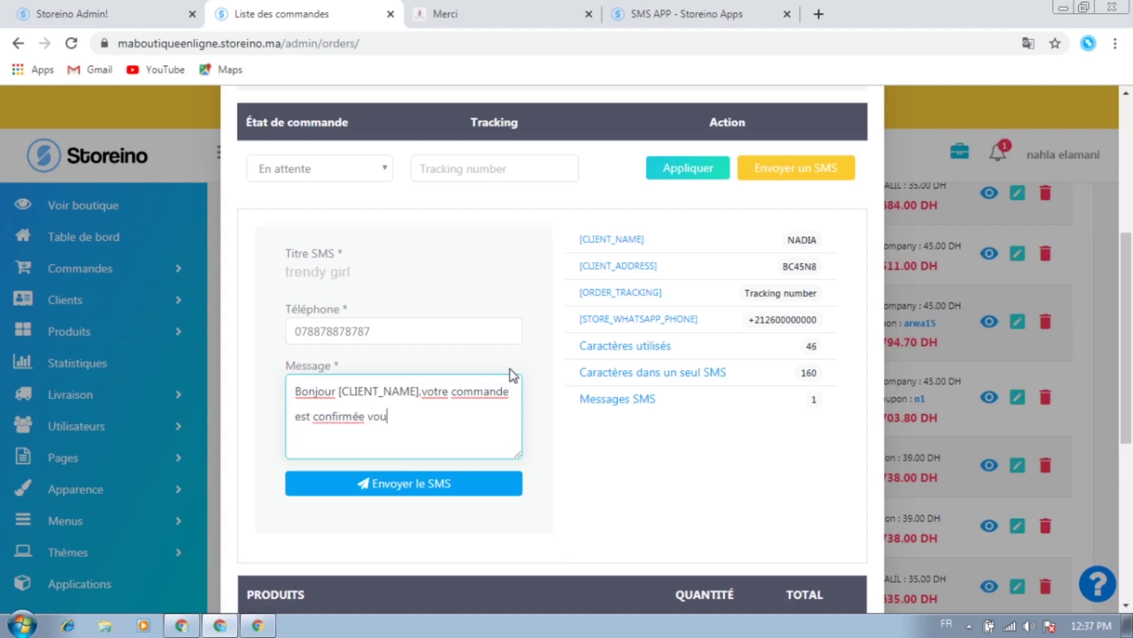
pyautogui.write('s pouvez la ré')
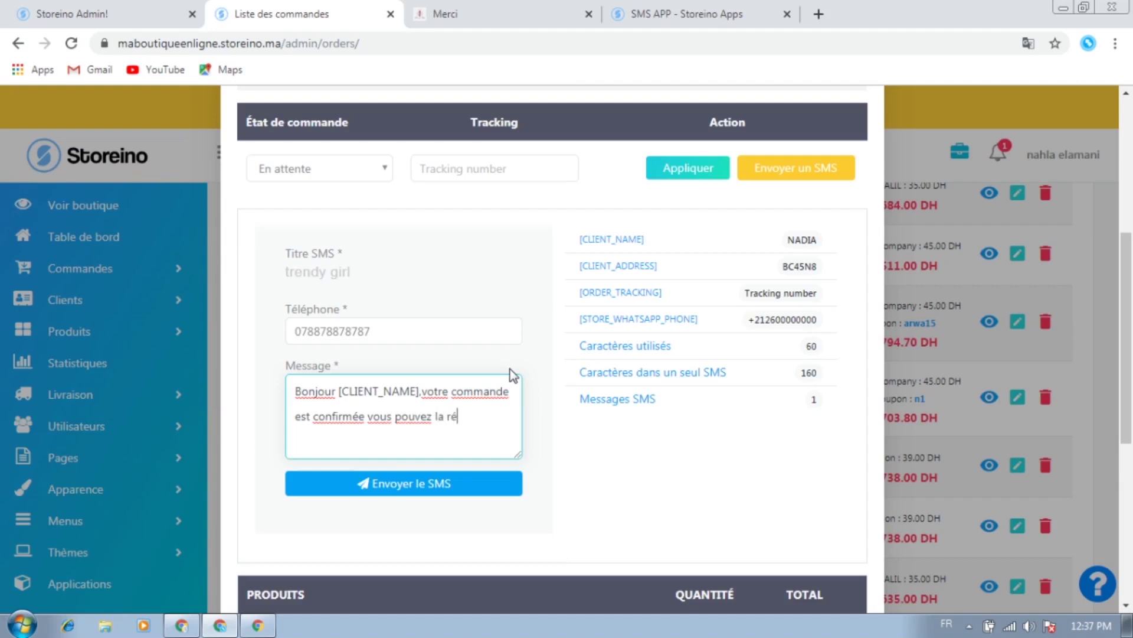
pyautogui.write('cupérer le ')
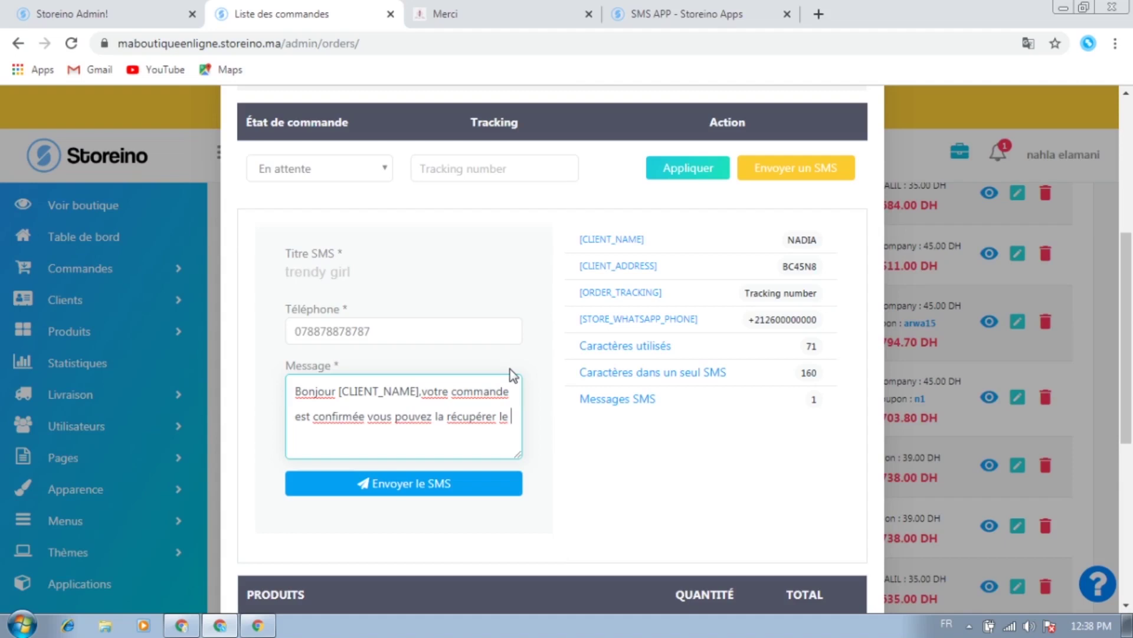
pyautogui.write('1')
pyautogui.write('9 Nove')
pyautogui.write('m')
pyautogui.write('n')
pyautogui.write('bre')
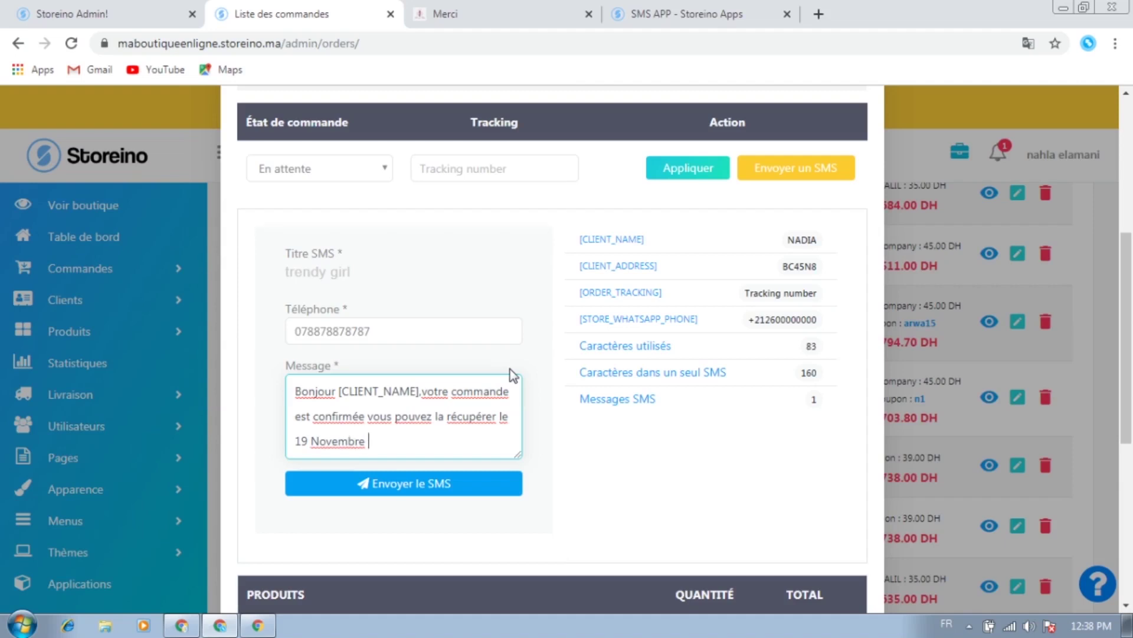
pyautogui.press('BackSpace')
pyautogui.write(',')
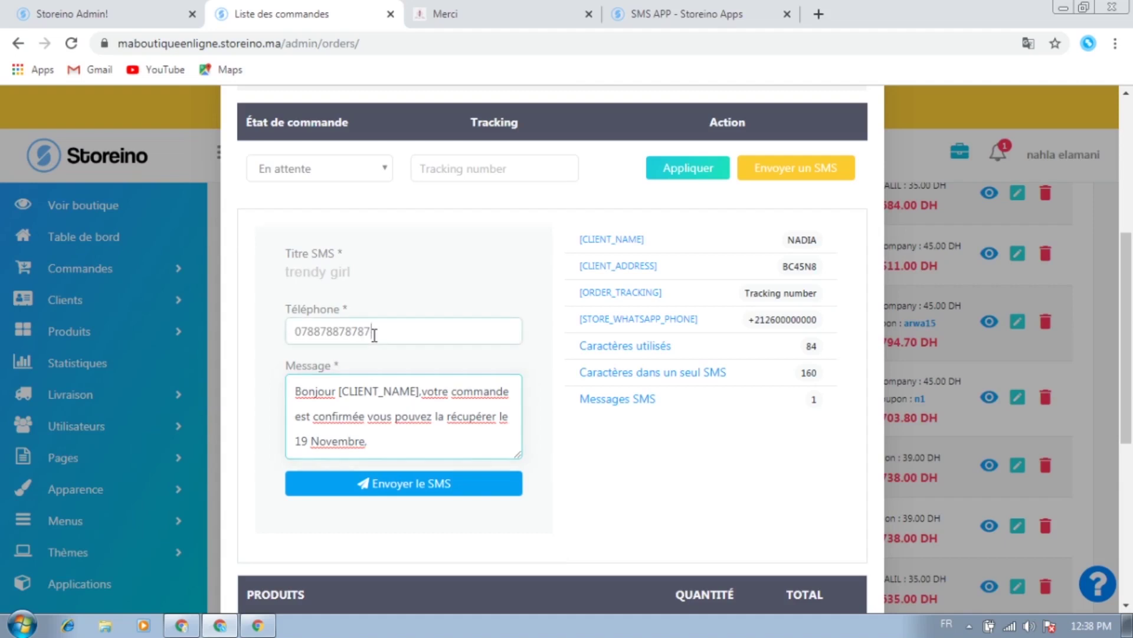
# Enter the customer's corrected phone number and send the SMS
pyautogui.doubleClick(354, 334)
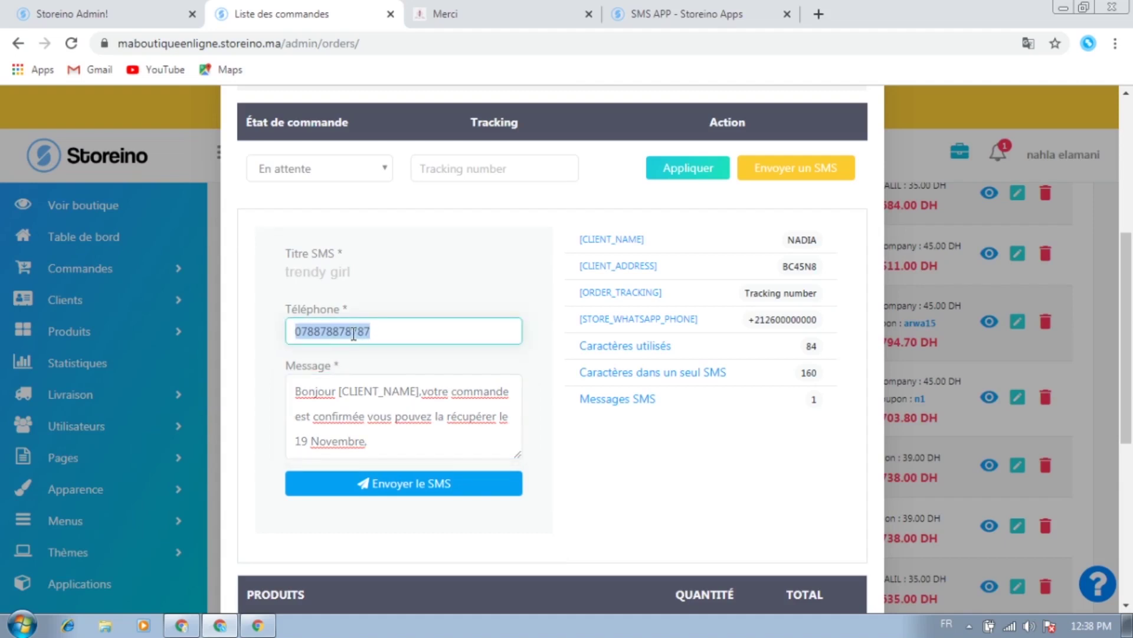
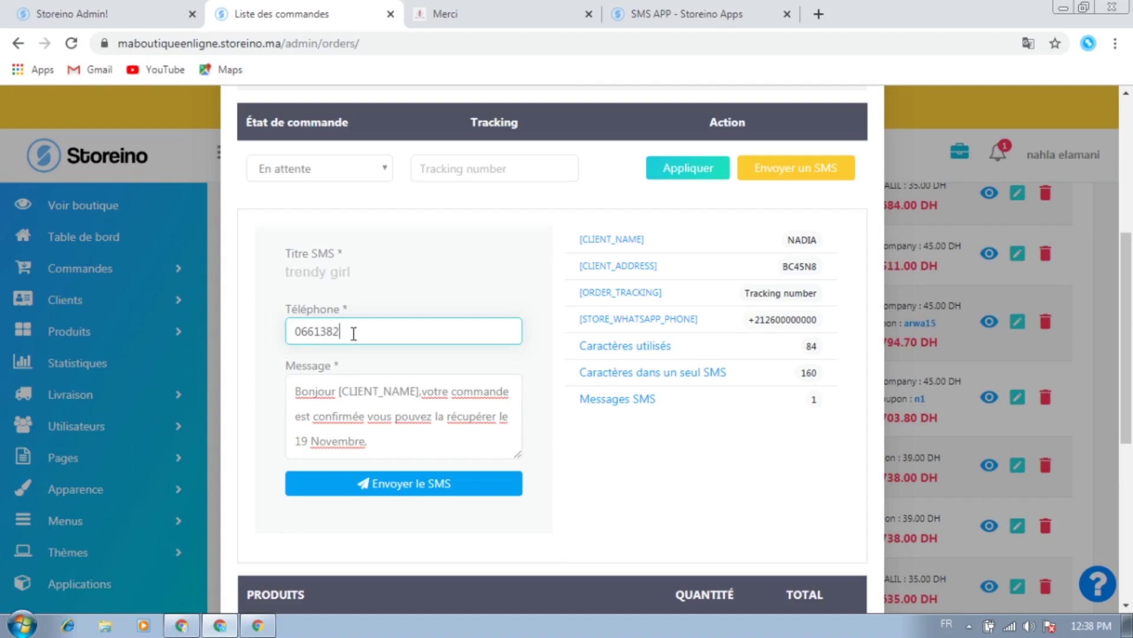
pyautogui.click(372, 485)
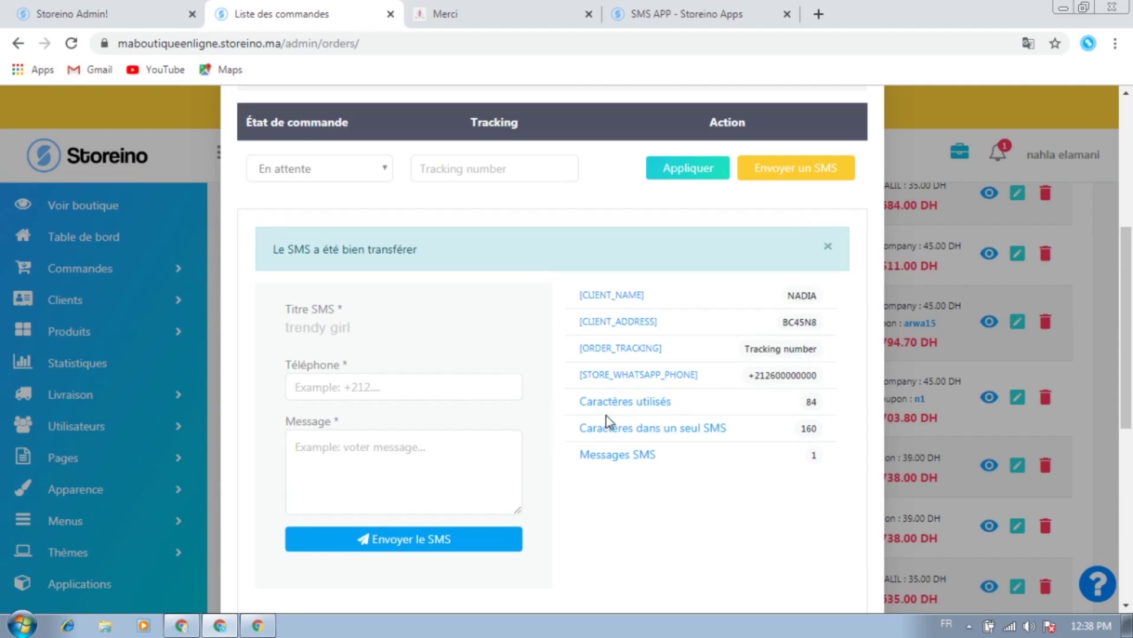
# Close the order details overlay and scroll through the orders list again
pyautogui.scroll(-2, 464, 396)
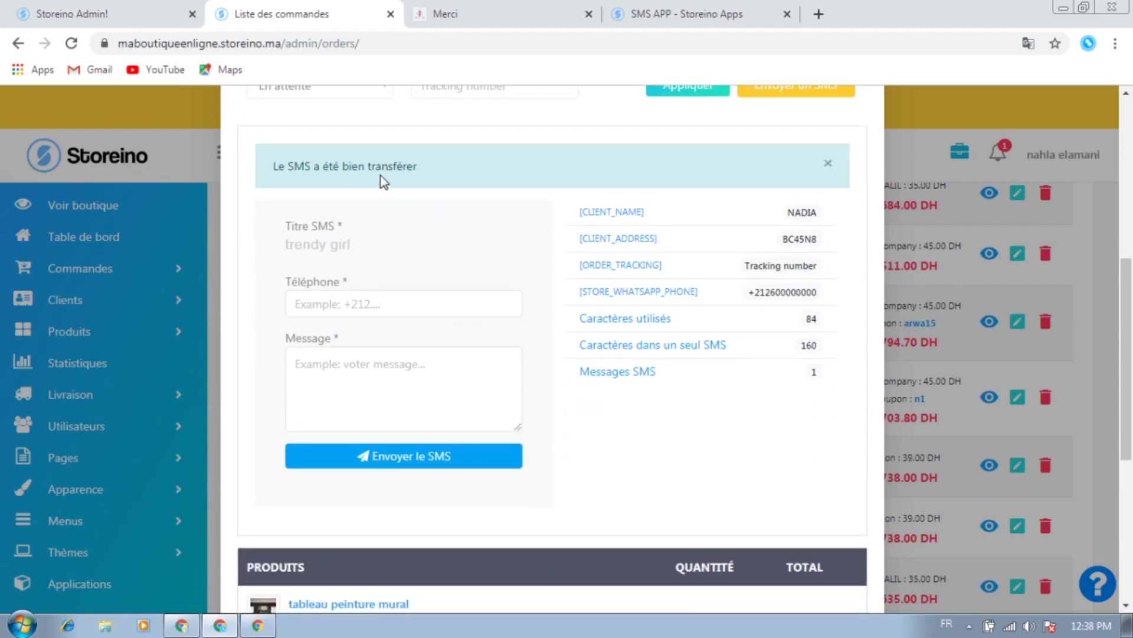
pyautogui.scroll(-6, 508, 350)
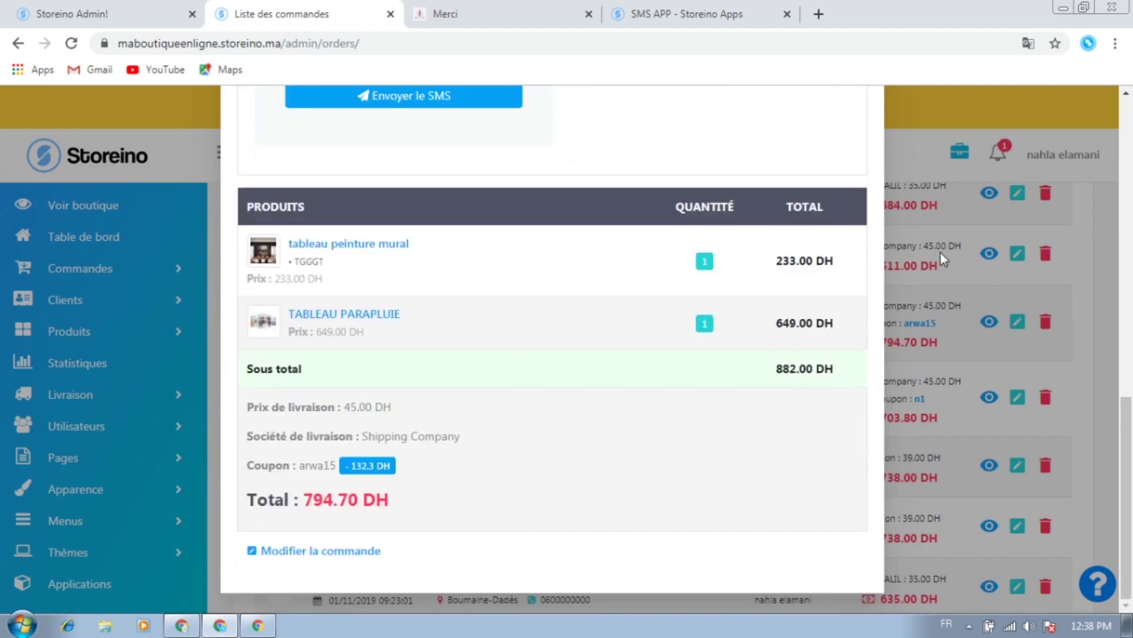
pyautogui.click(1107, 243)
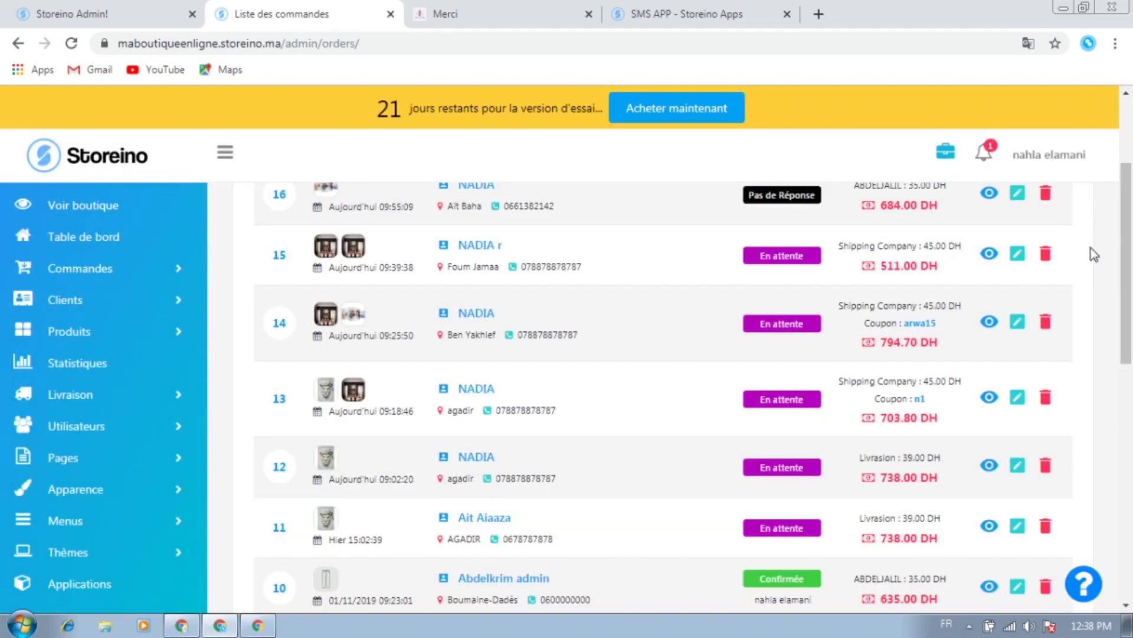
pyautogui.scroll(3, 584, 355)
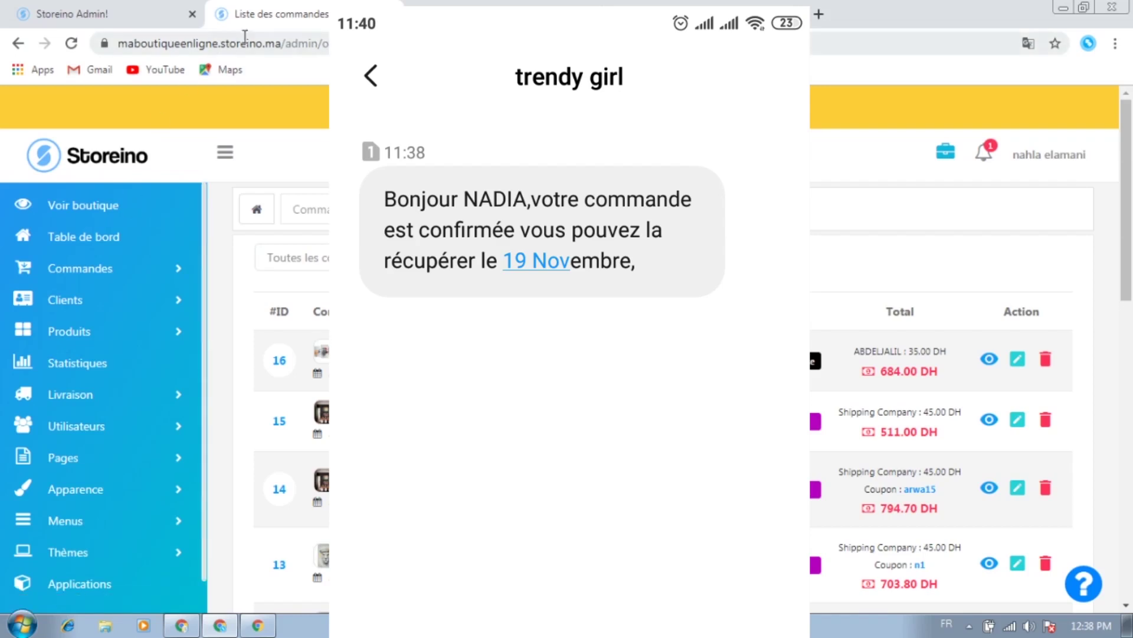
pyautogui.scroll(-9, 557, 422)
pyautogui.scroll(10, 557, 420)
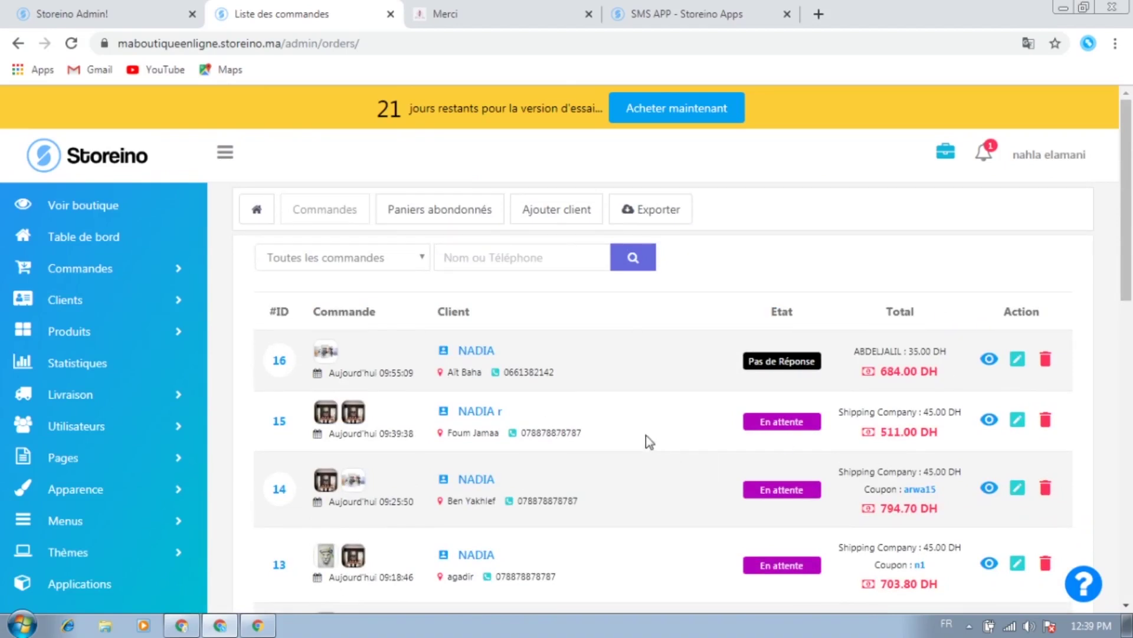
# Open the SMS APP's Rapport SMS from the Applications page
pyautogui.click(59, 580)
pyautogui.scroll(-1, 898, 448)
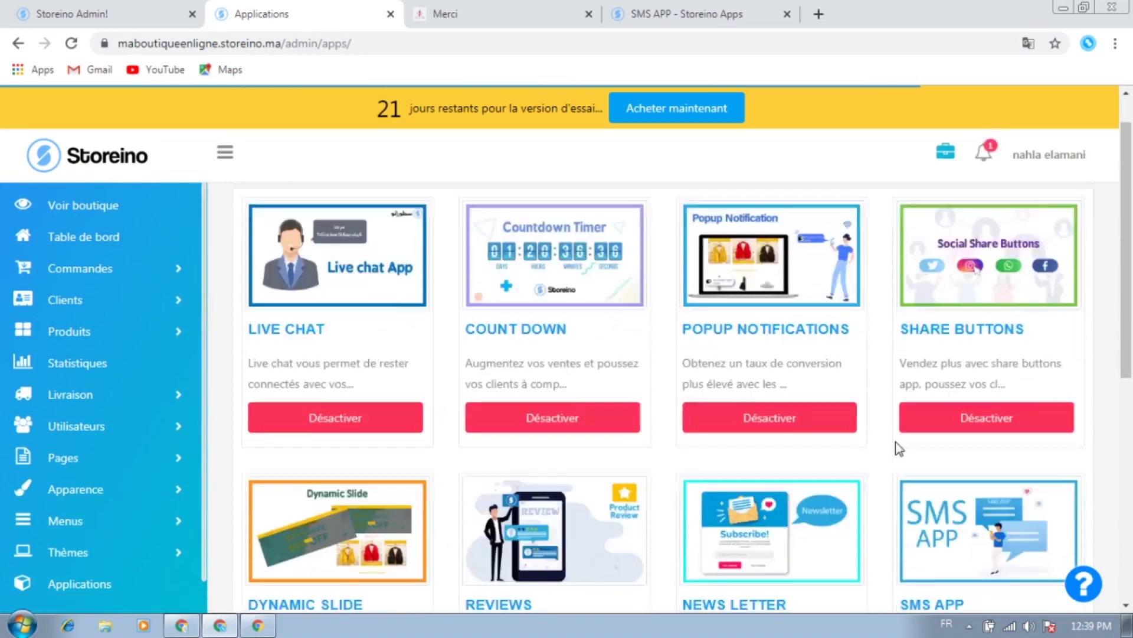
pyautogui.scroll(-5, 899, 448)
pyautogui.click(919, 322)
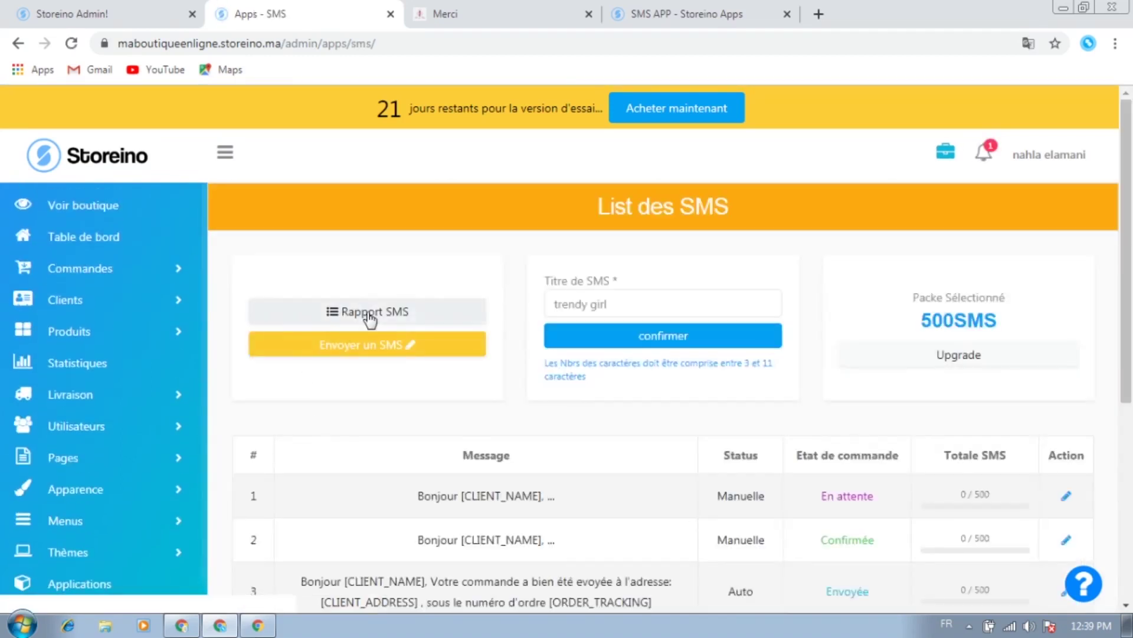
pyautogui.click(370, 316)
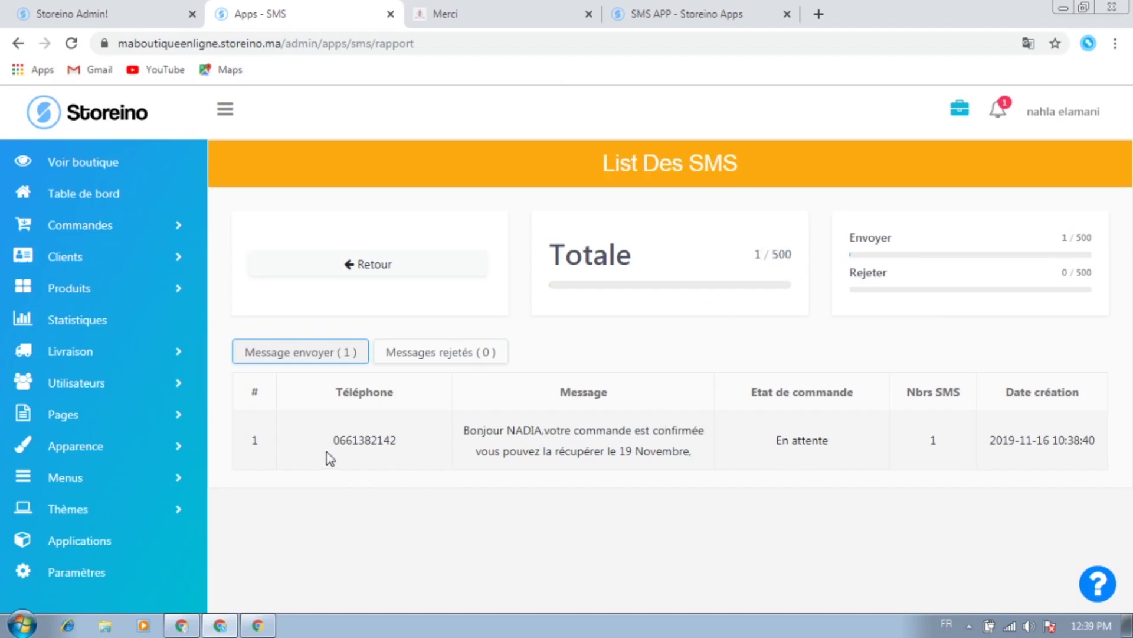
# Review the sent confirmation's recipient, text and SMS count, then return to the templates list
pyautogui.moveTo(334, 440); pyautogui.dragTo(414, 441)
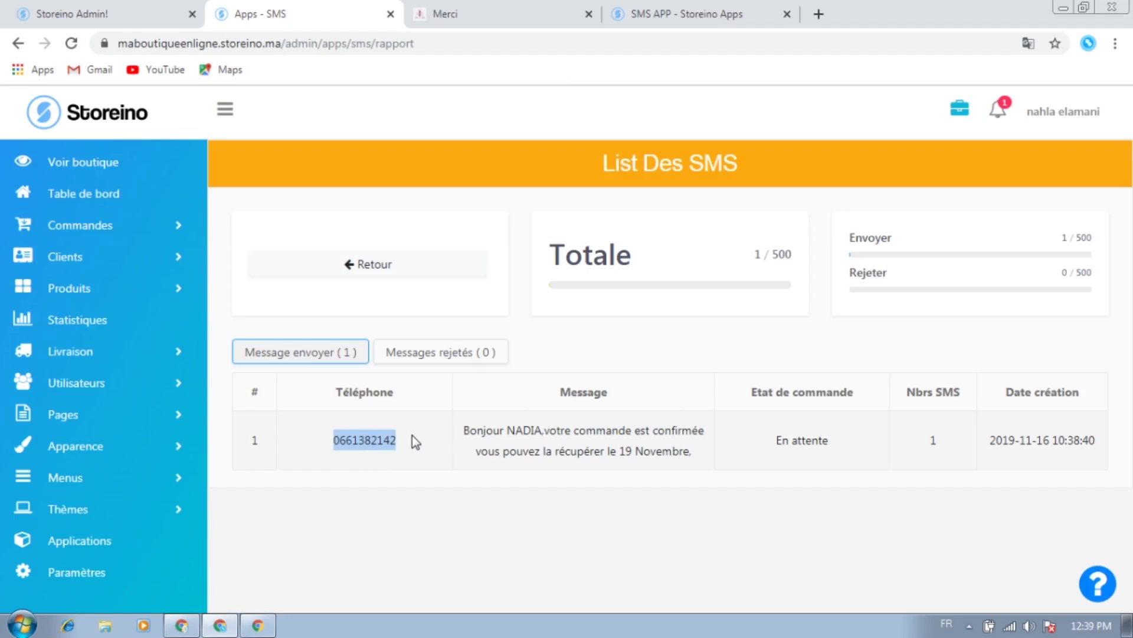
pyautogui.tripleClick(483, 429)
pyautogui.doubleClick(531, 429)
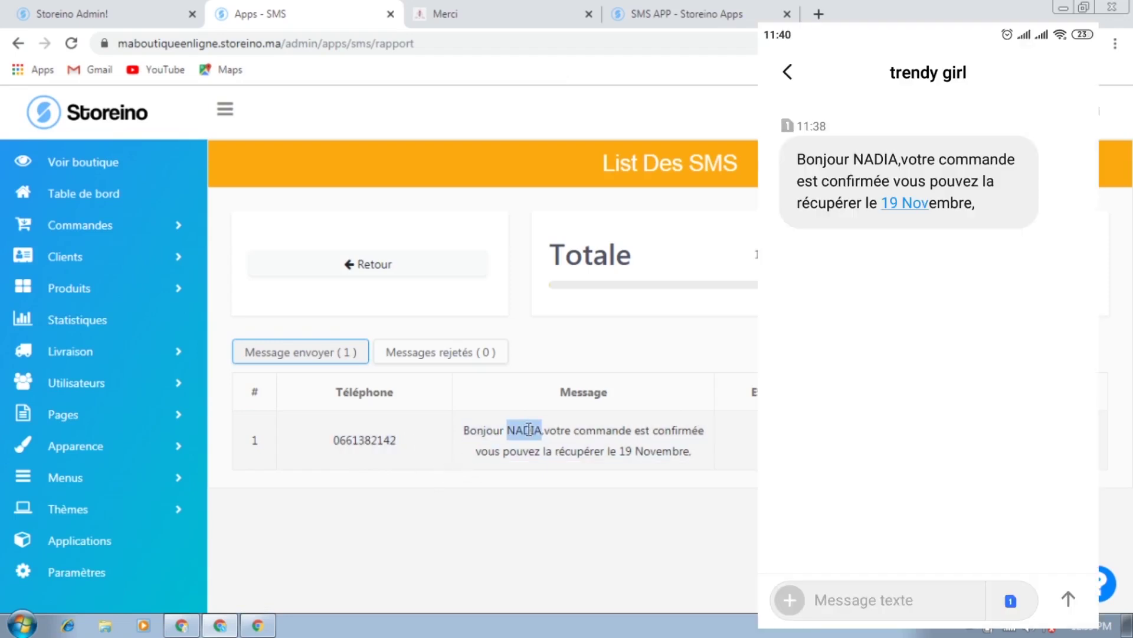
pyautogui.click(630, 452)
pyautogui.doubleClick(759, 254)
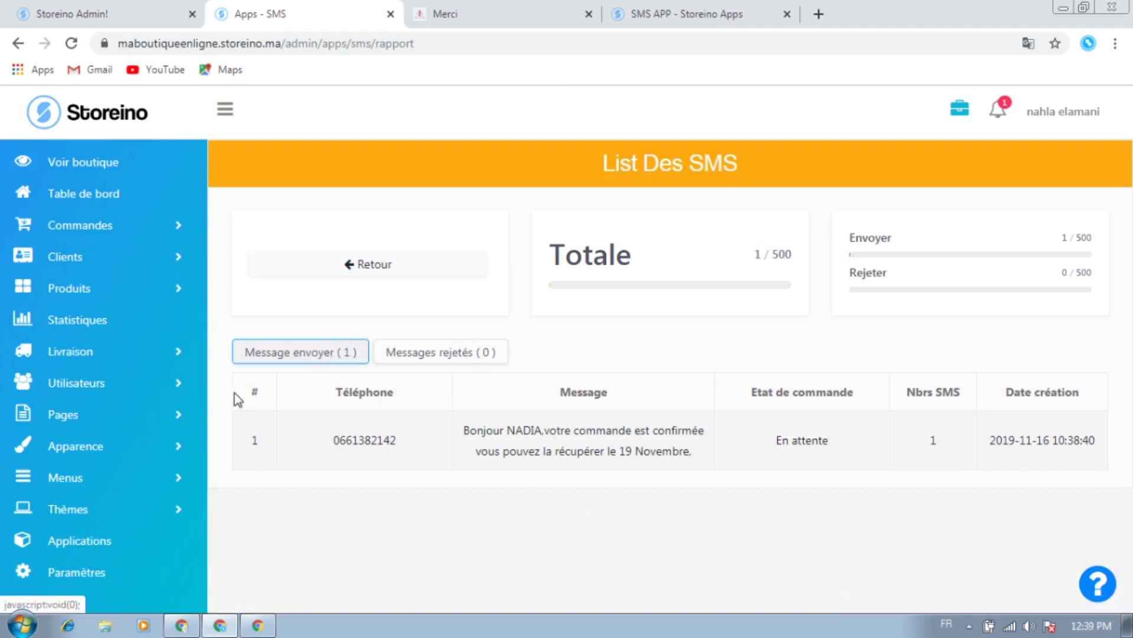
pyautogui.click(415, 274)
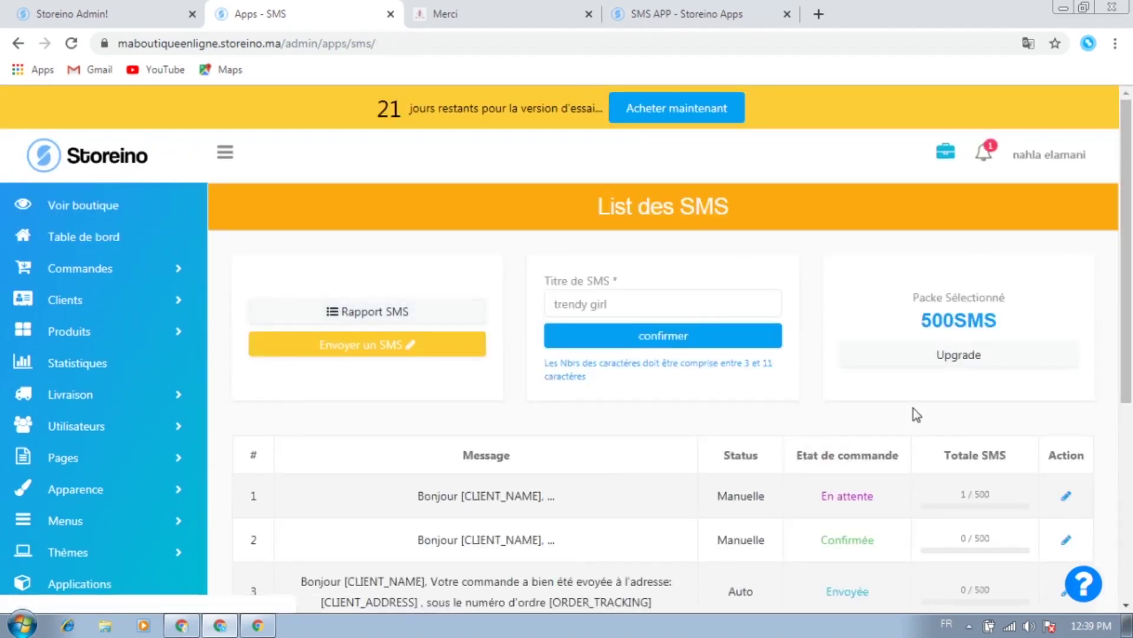
pyautogui.scroll(-6, 903, 422)
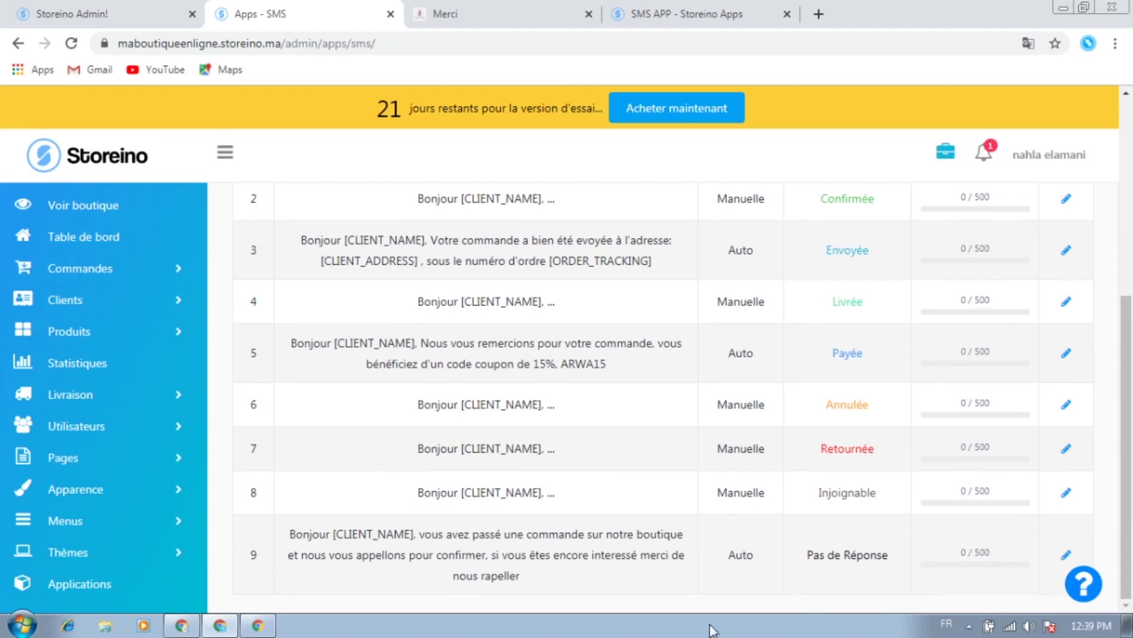